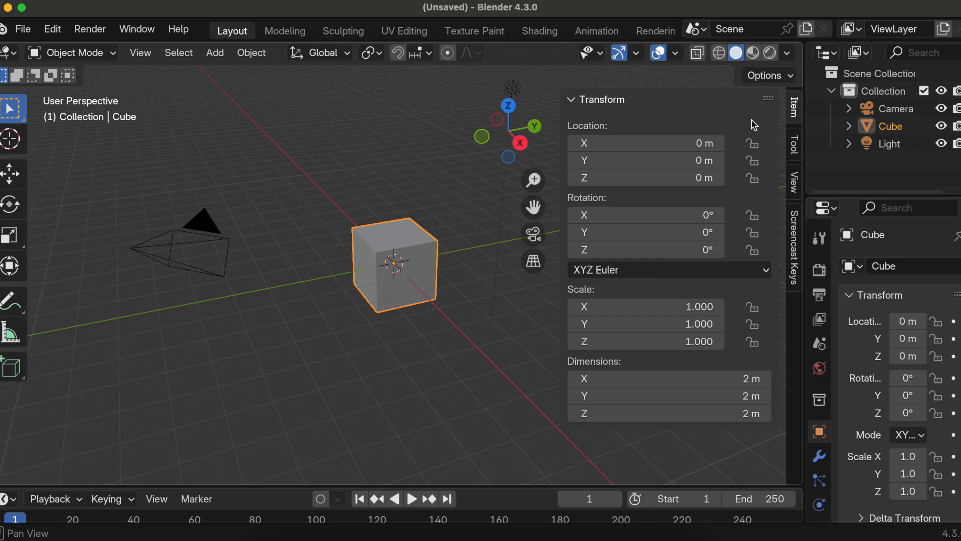
Step: Enable the Screencast Keys display and hide the viewport sidebar
click(795, 248)
click(583, 99)
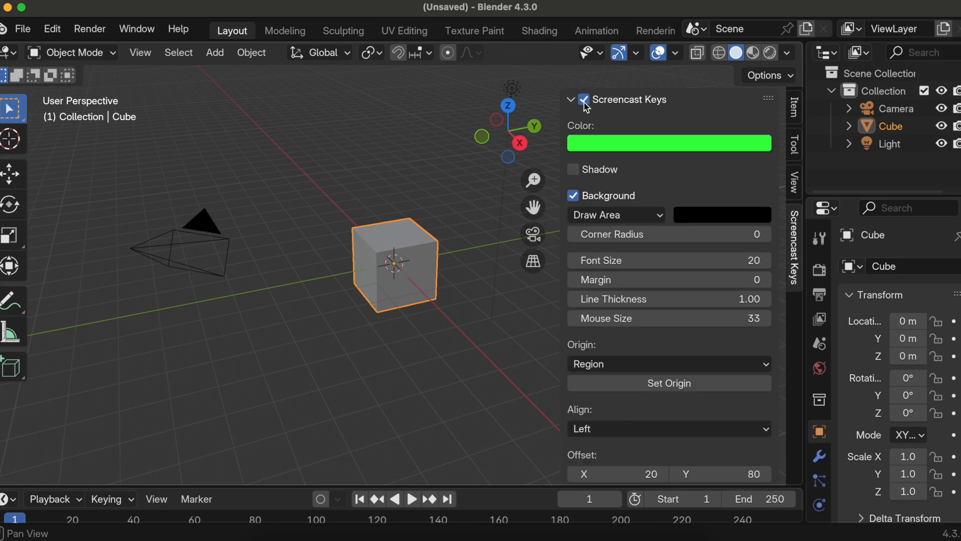
click(570, 99)
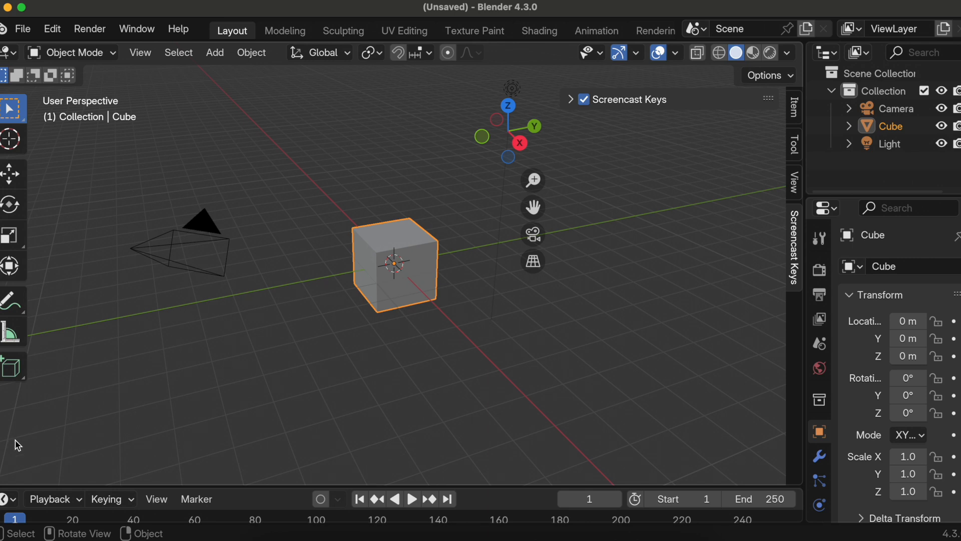
click(386, 246)
drag(558, 98, 796, 104)
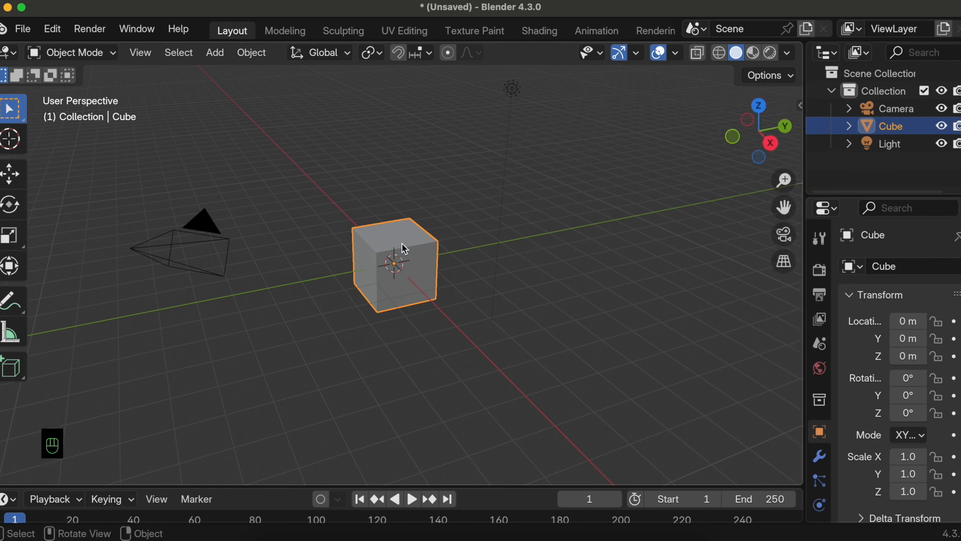
Step: Delete the default cube and add a mesh circle at the origin in its place
key(x)
key(x)
click(371, 268)
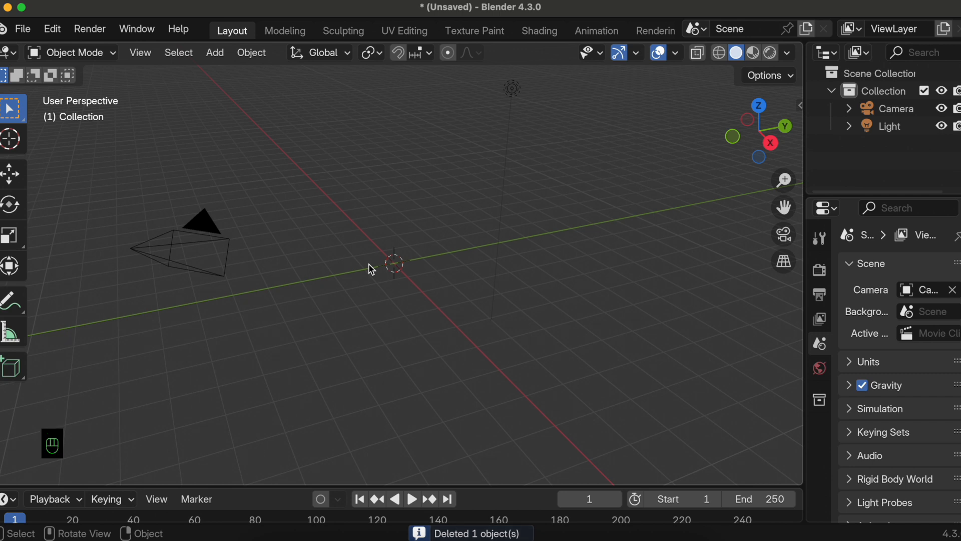
click(215, 53)
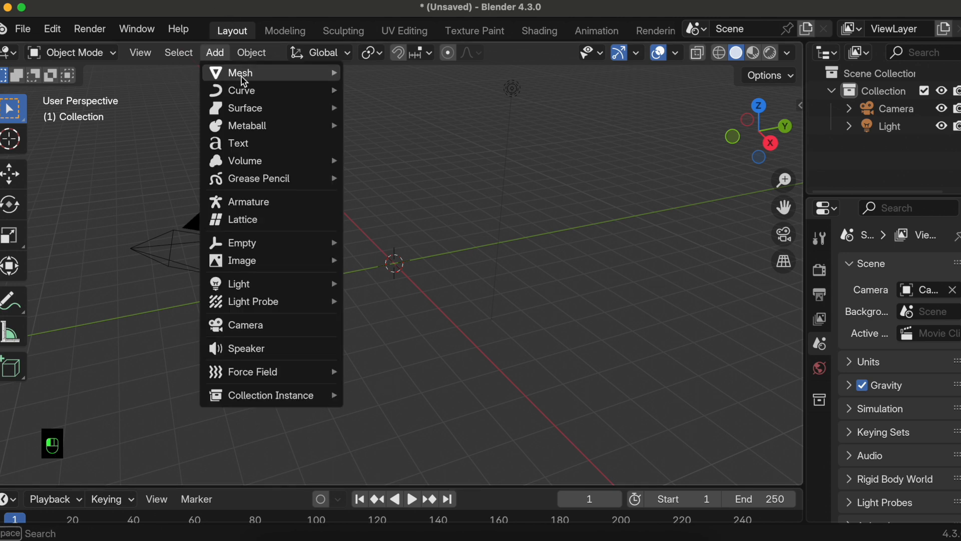
mouse_move(244, 82)
click(374, 108)
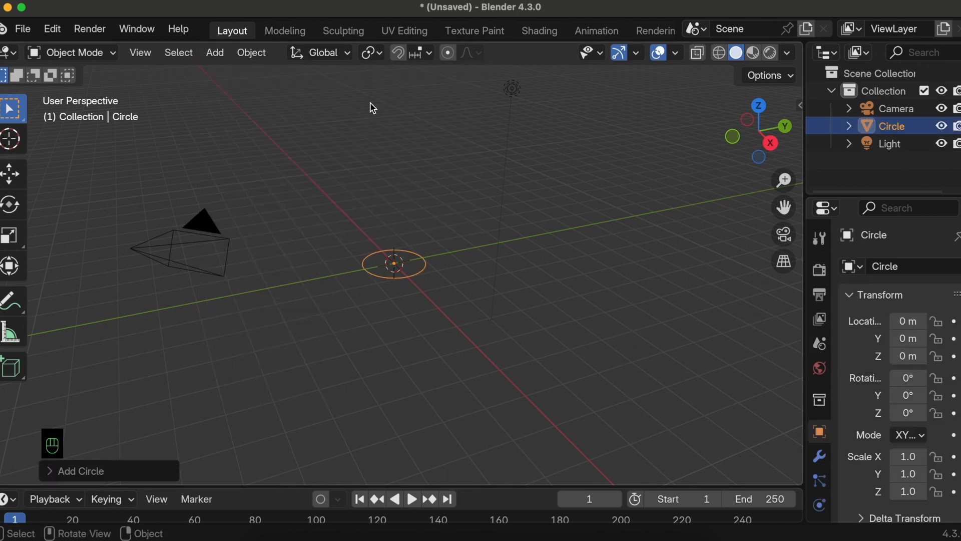
Step: Add an Array modifier to the circle
click(819, 456)
click(869, 267)
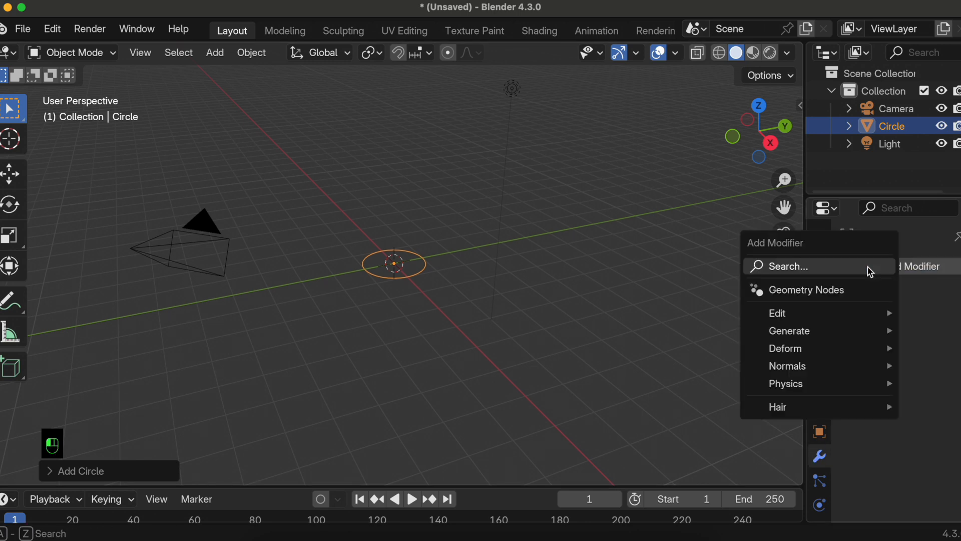
text(array)
key(Return)
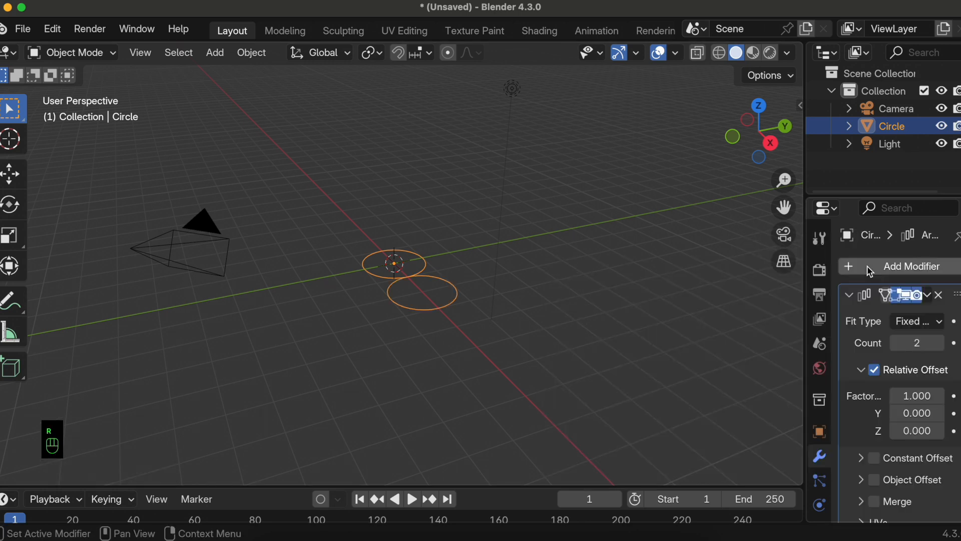
Step: Set the Array modifier's relative offset to 0 on X and 0.1 on Z
click(916, 395)
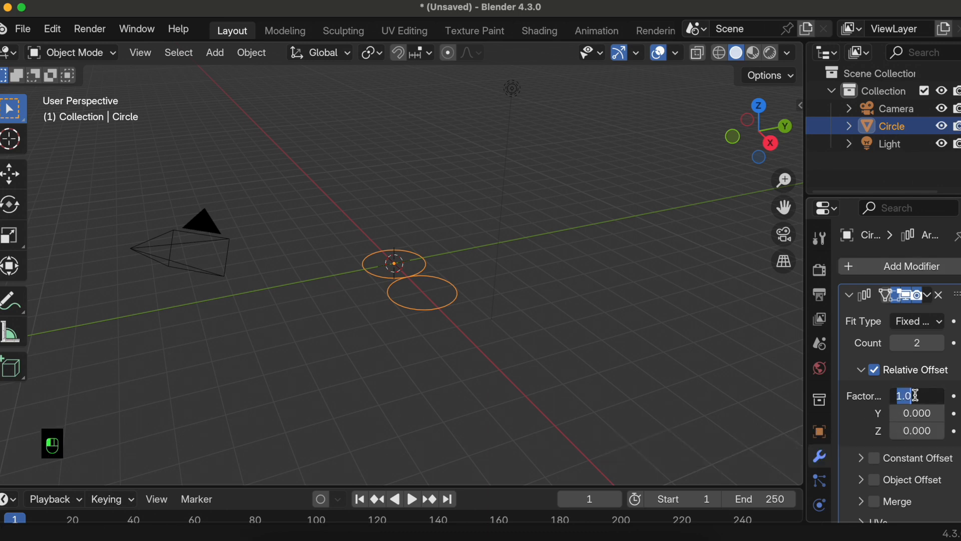
text(0)
key(Return)
click(918, 432)
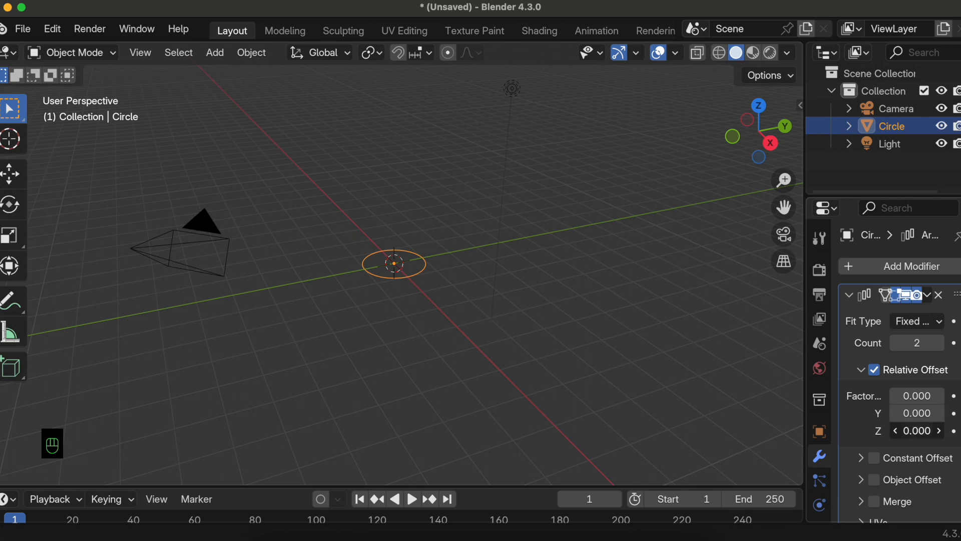
text(0.1)
key(Return)
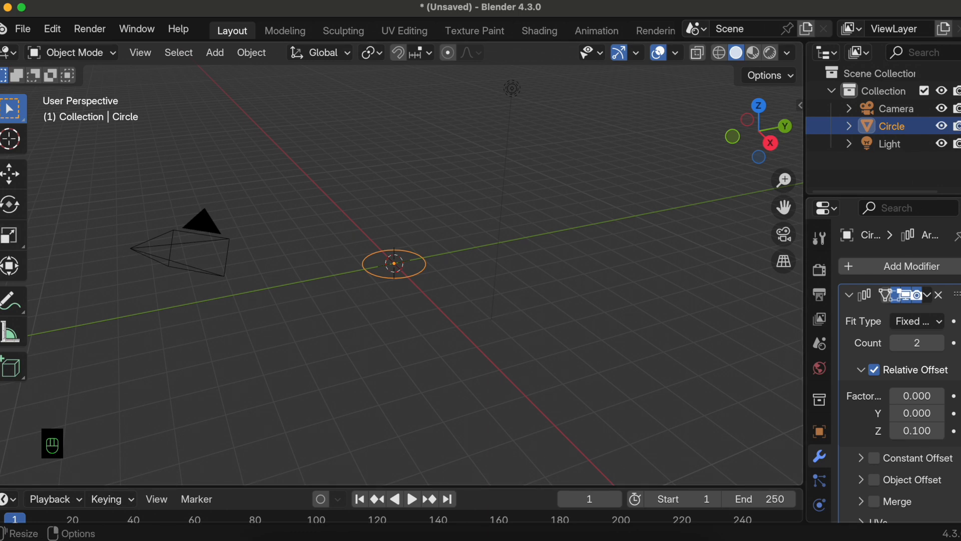
Step: In Edit Mode, rotate the circle's vertices about 1 degree counterclockwise as seen from the front
click(67, 53)
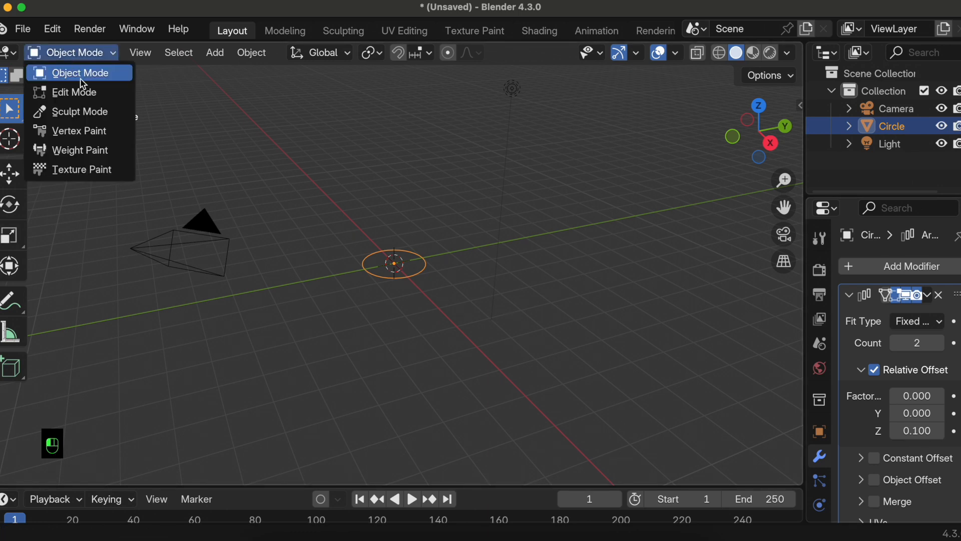
click(83, 94)
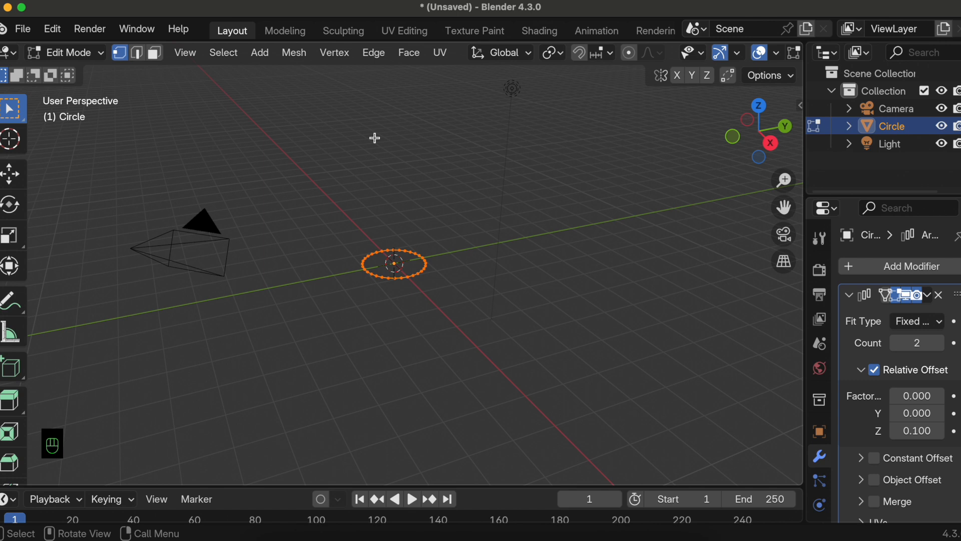
click(729, 139)
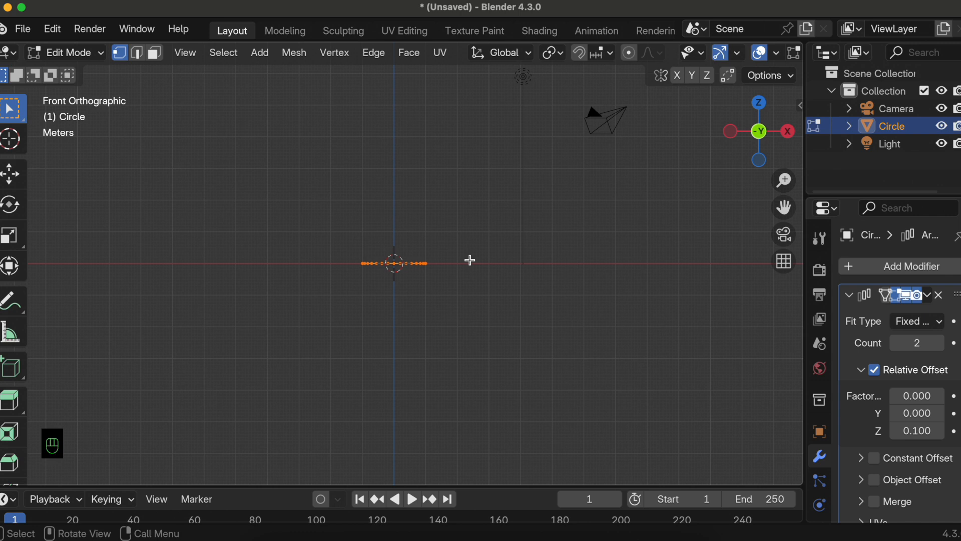
key(r)
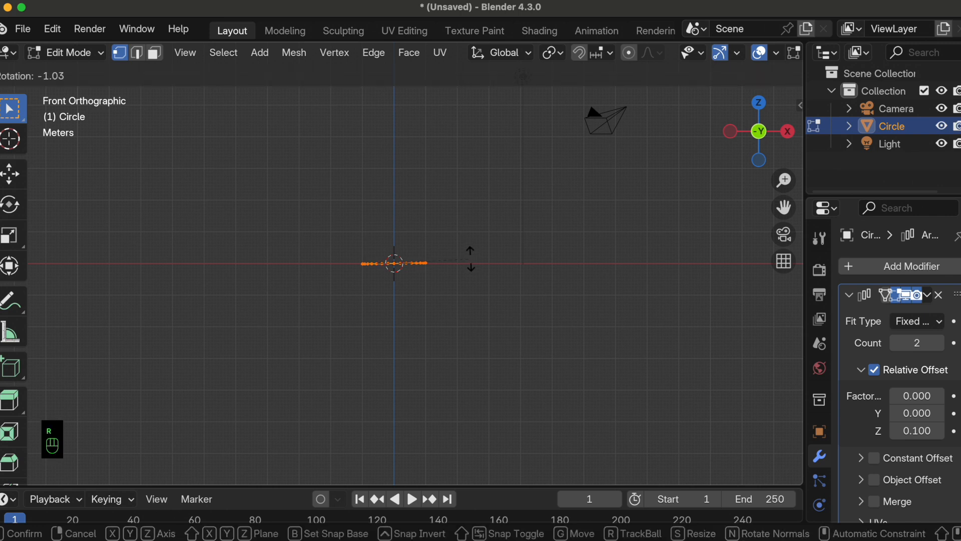
click(470, 256)
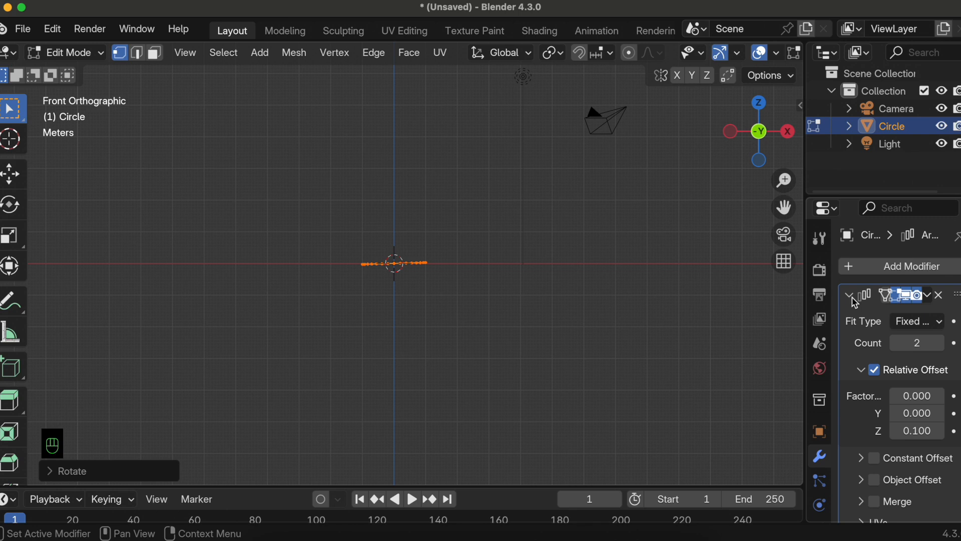
Step: Set the Array modifier's relative Z offset to 12.5 and its count to 280
click(915, 431)
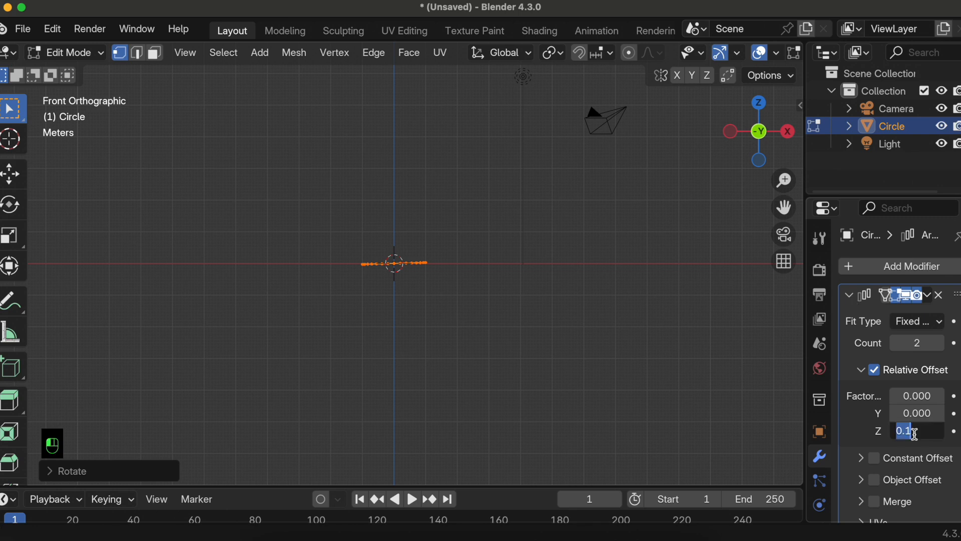
text(12.5)
key(Return)
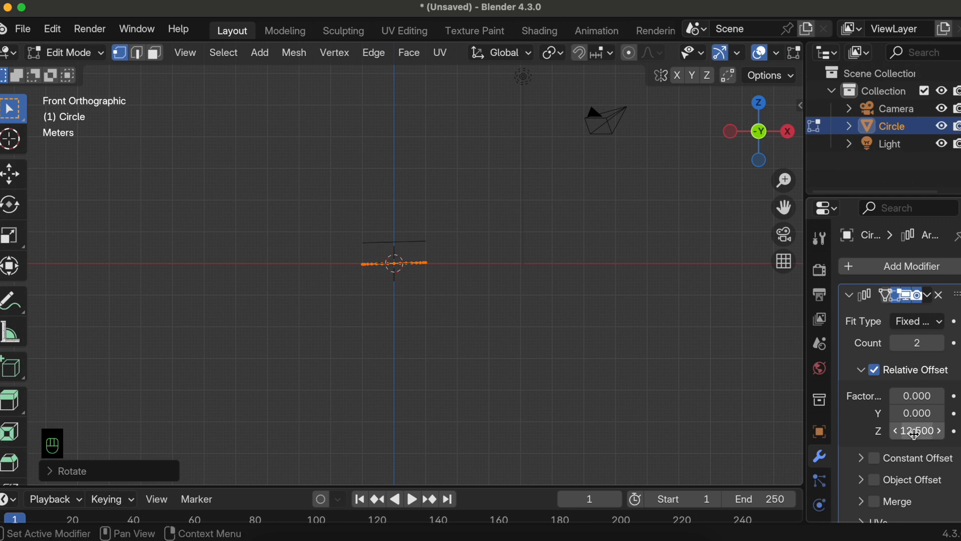
scroll(385, 238, up, 3)
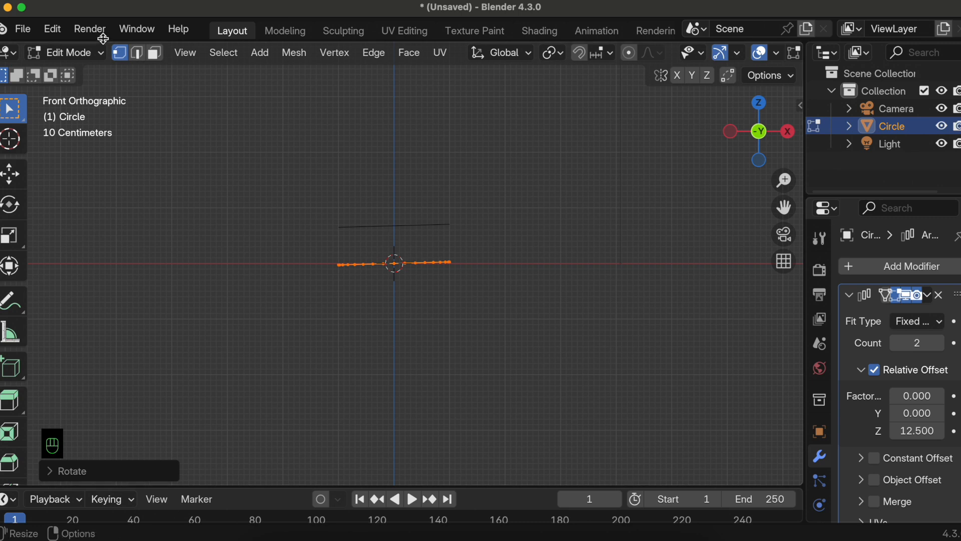
click(921, 344)
text(280)
key(Return)
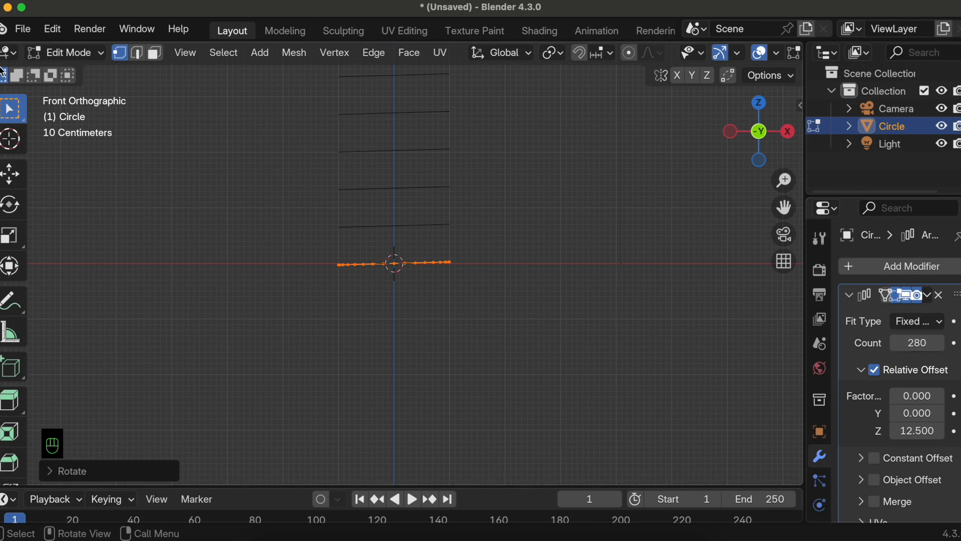
Step: Return to Object Mode and add a cube-shaped empty at the origin
click(68, 52)
click(75, 73)
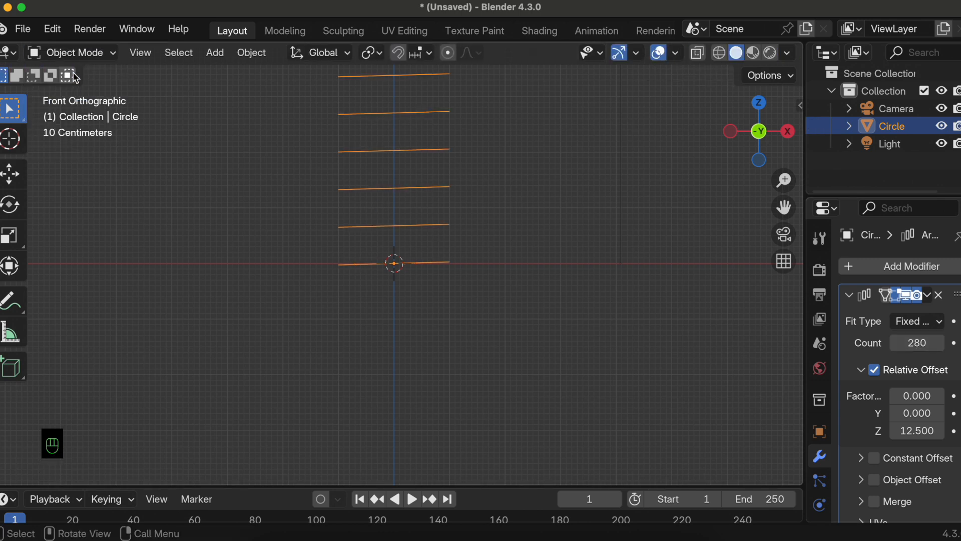
click(215, 54)
mouse_move(270, 190)
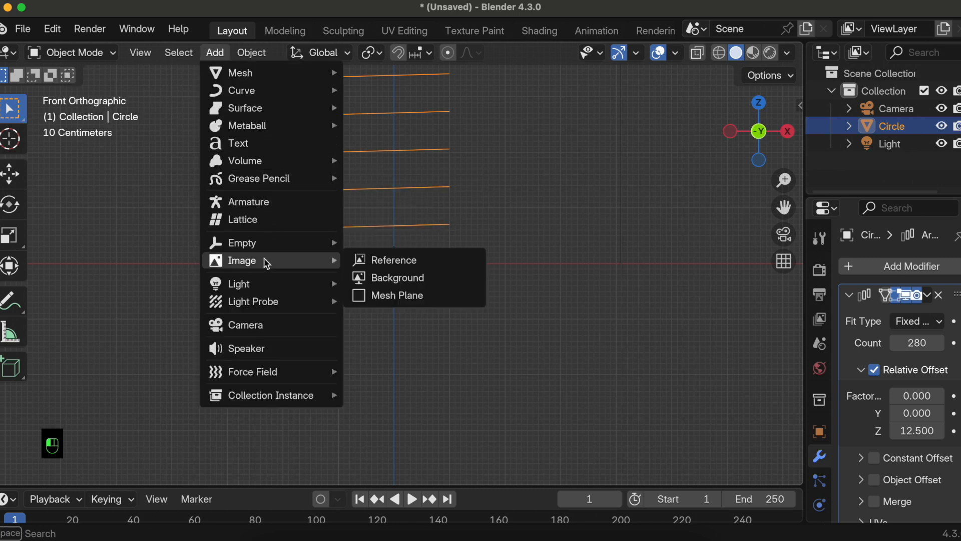
mouse_move(261, 245)
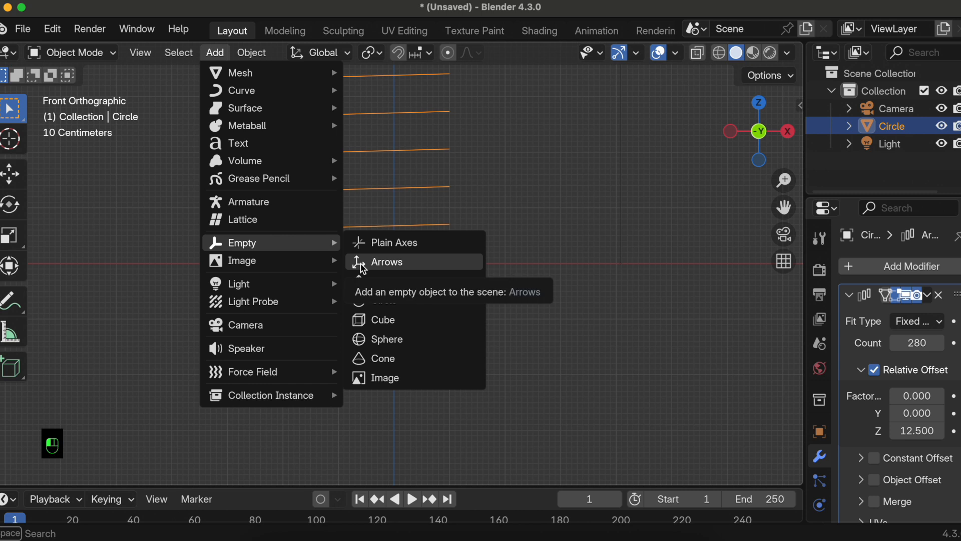
click(382, 325)
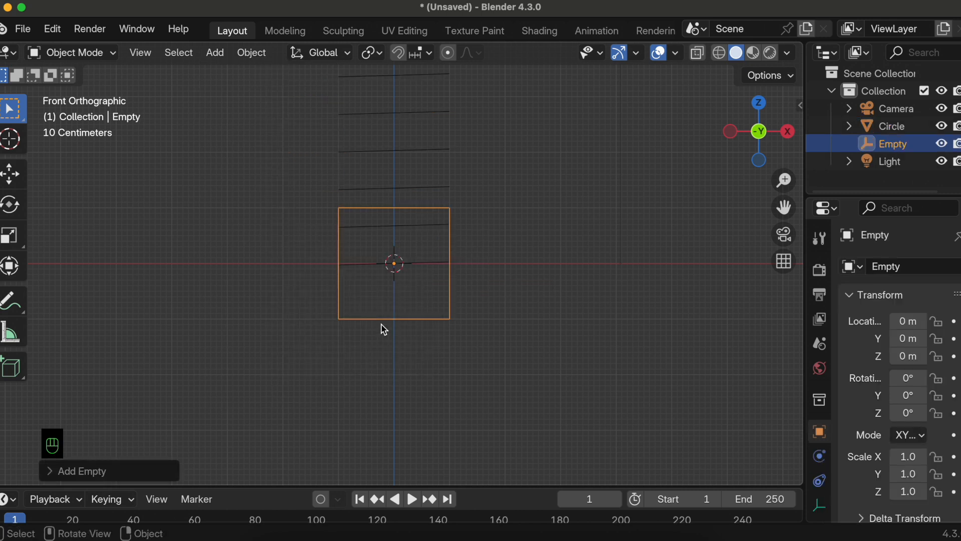
Step: Enable Object Offset in the circle's Array modifier and assign the empty as the offset object
click(376, 135)
click(394, 151)
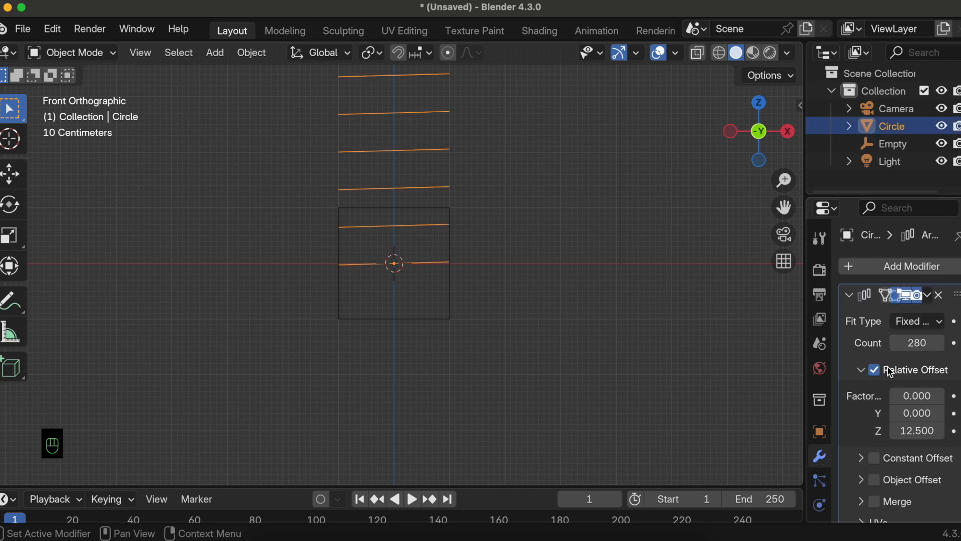
scroll(881, 380, down, 2)
click(862, 446)
click(873, 446)
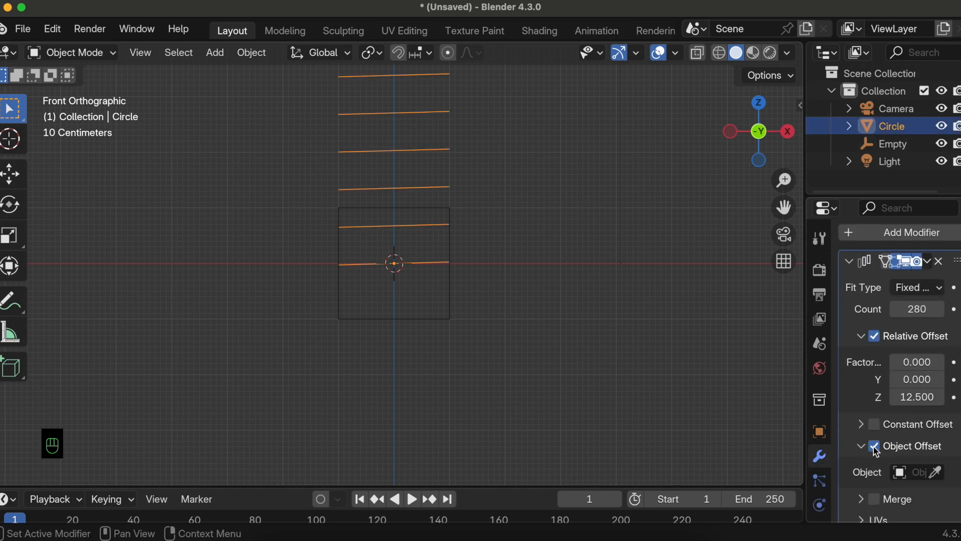
click(902, 476)
click(709, 306)
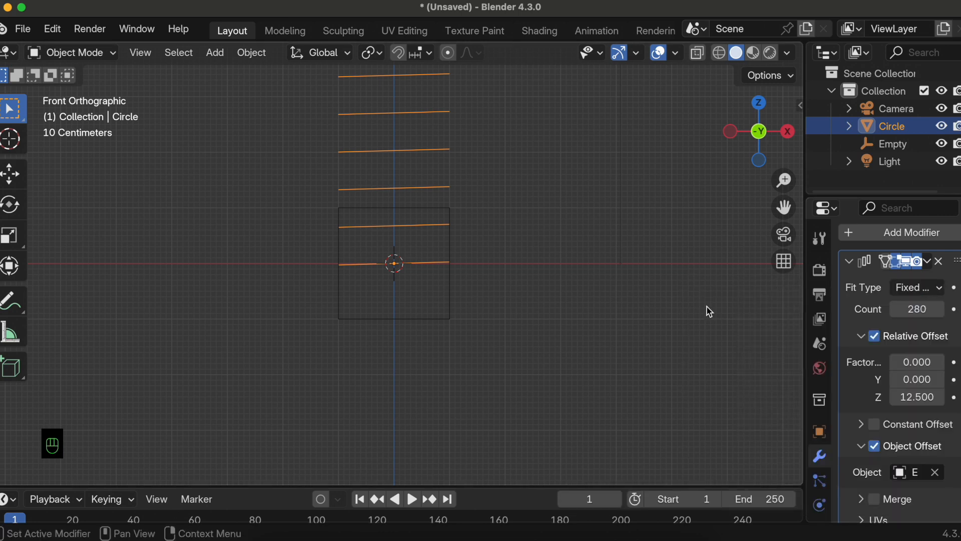
Step: Rotate the empty about 13 degrees counterclockwise in front view to bend the array into a ring
click(434, 322)
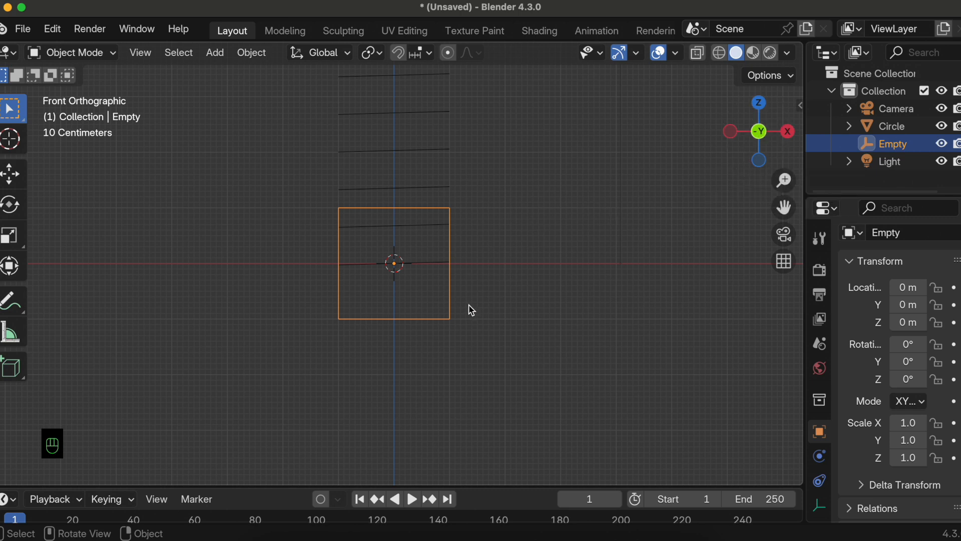
key(r)
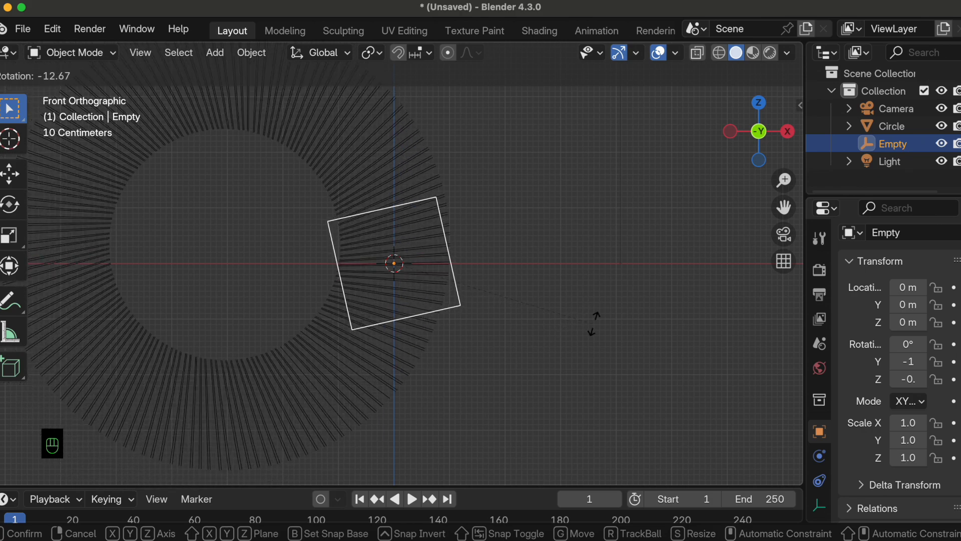
click(620, 325)
scroll(293, 282, down, 2)
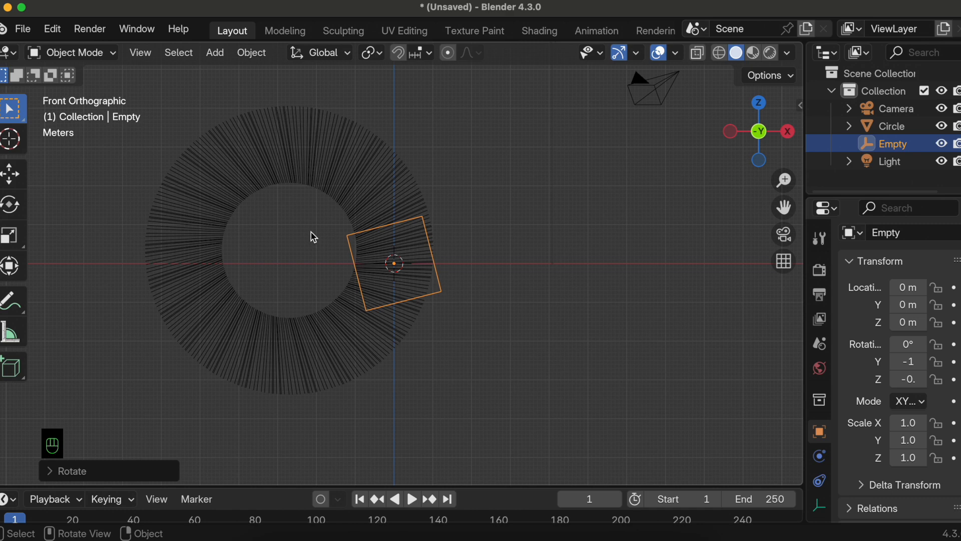
Step: Rotate the empty about 1 degree clockwise in top view to spread the ring into a coil
click(763, 106)
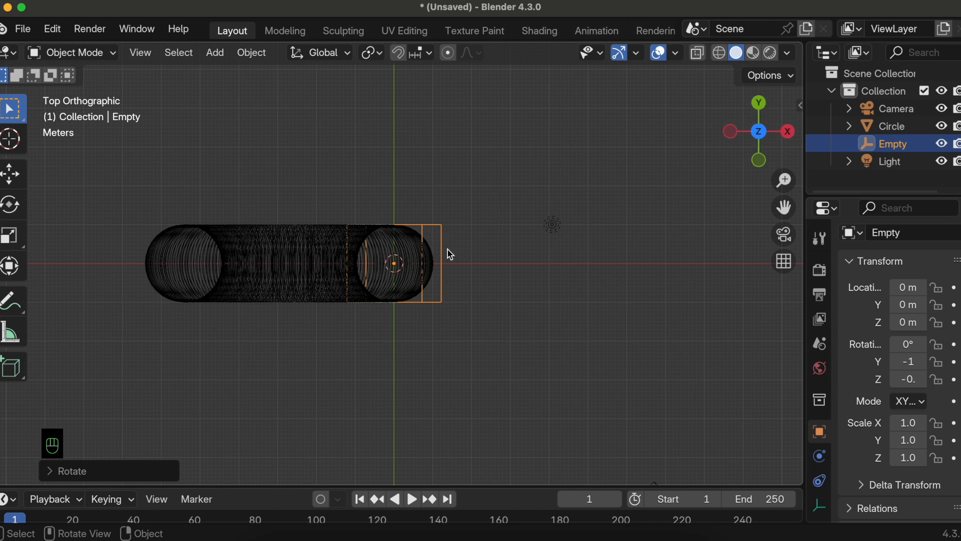
key(r)
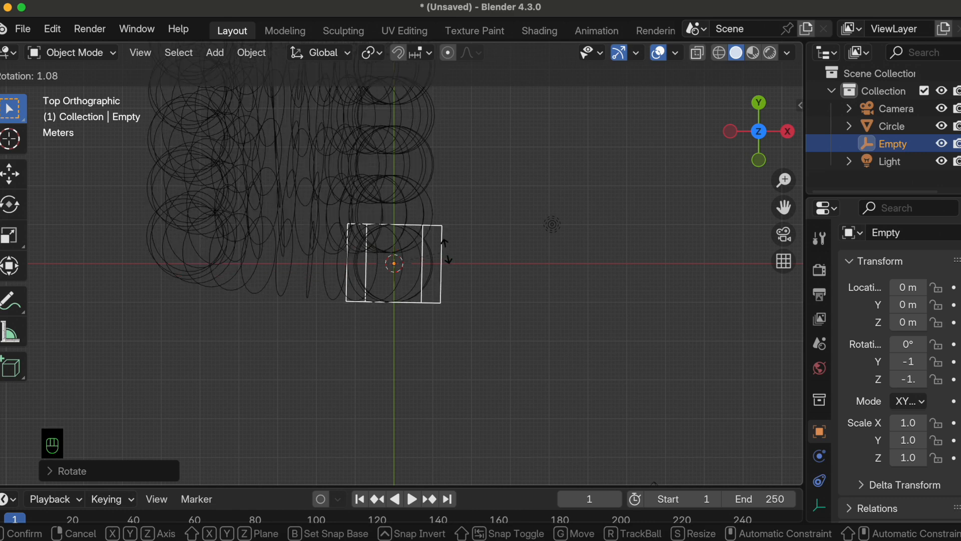
click(446, 253)
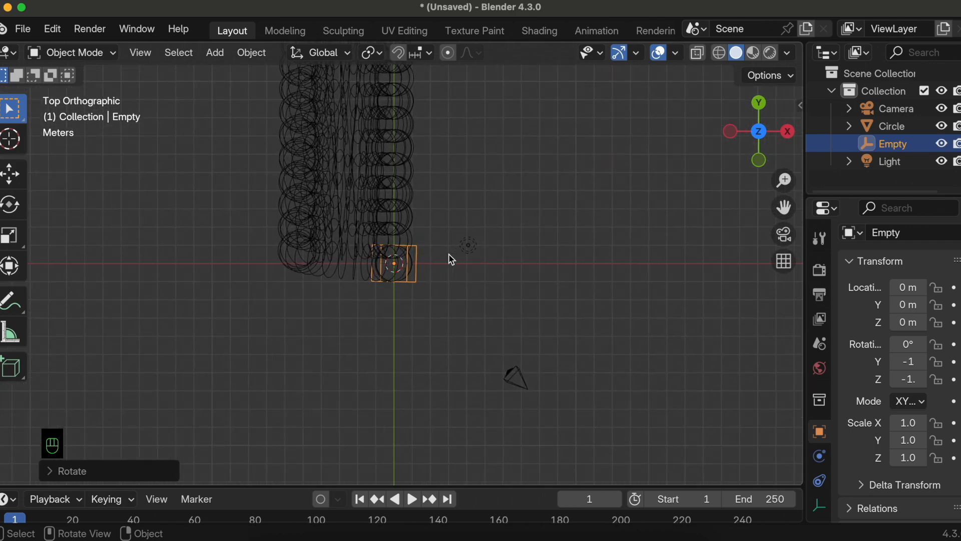
Step: Rotate the empty about 0.5 degrees more from above to widen the spacing between the coil's turns
scroll(448, 253, up, 5)
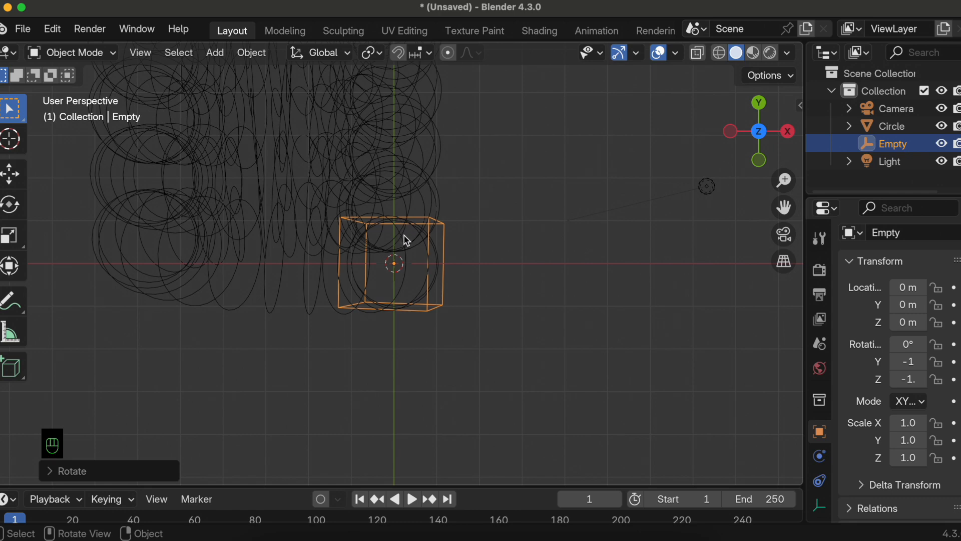
key(r)
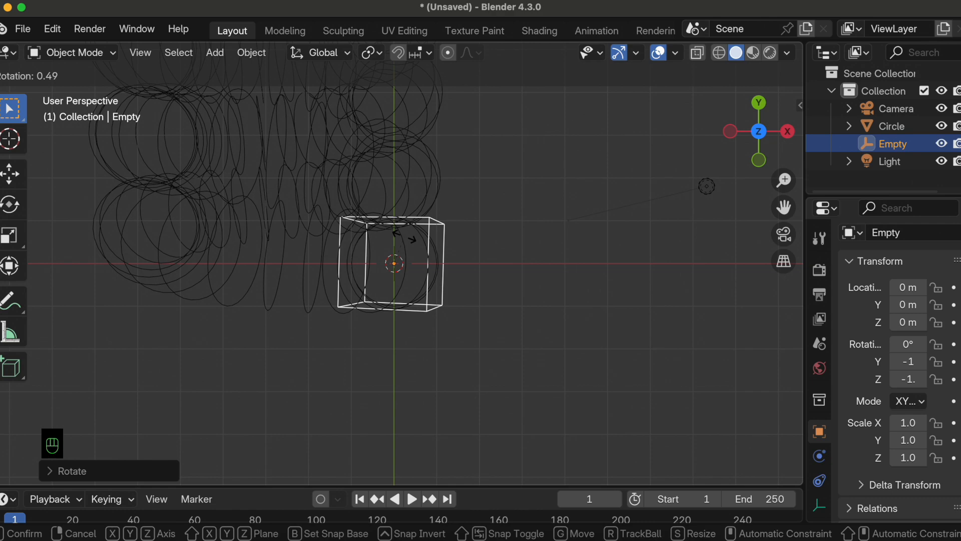
click(404, 236)
scroll(403, 236, down, 4)
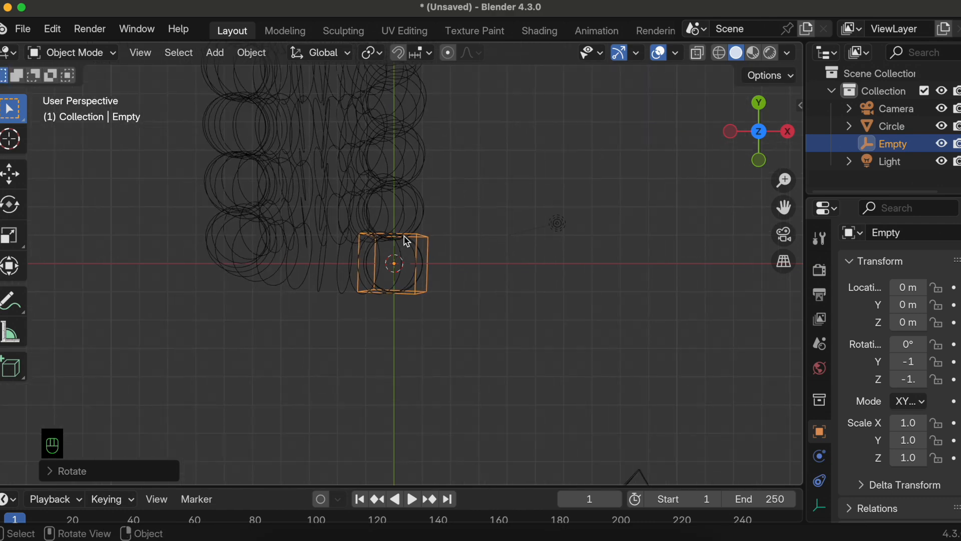
scroll(407, 241, down, 2)
scroll(405, 240, up, 4)
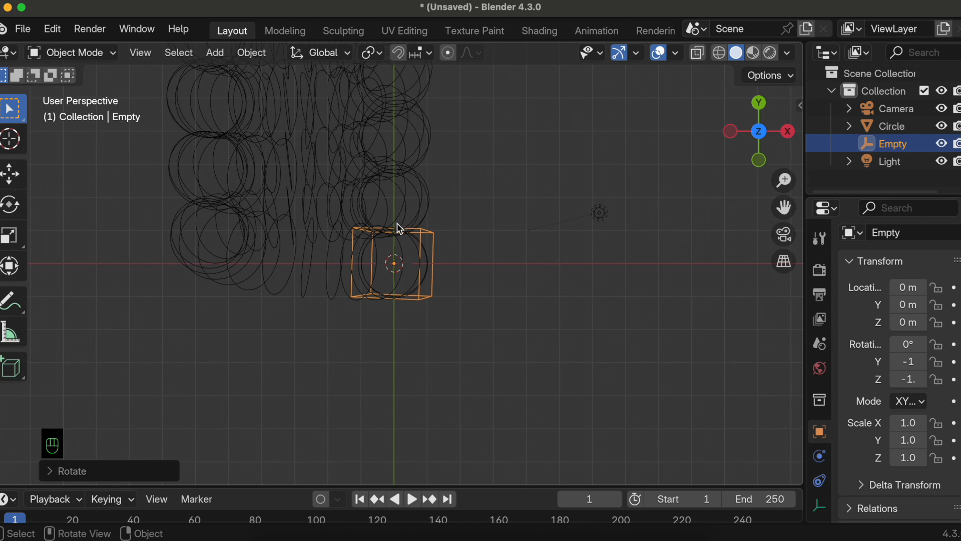
Step: Scale the empty uniformly to about 0.99 so the coil tapers to a point
click(788, 131)
scroll(628, 302, down, 3)
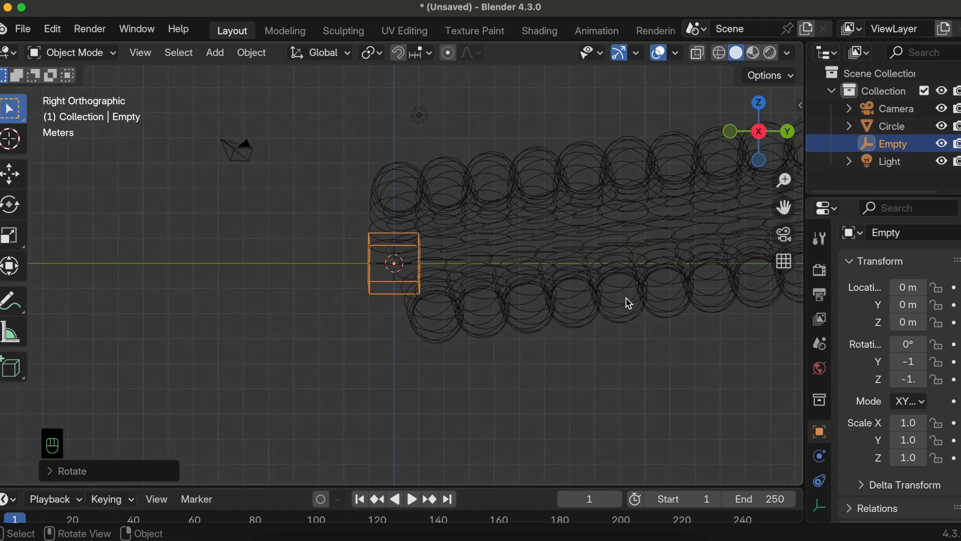
middle_drag(626, 299, 626, 299)
middle_drag(657, 259, 657, 262)
key(s)
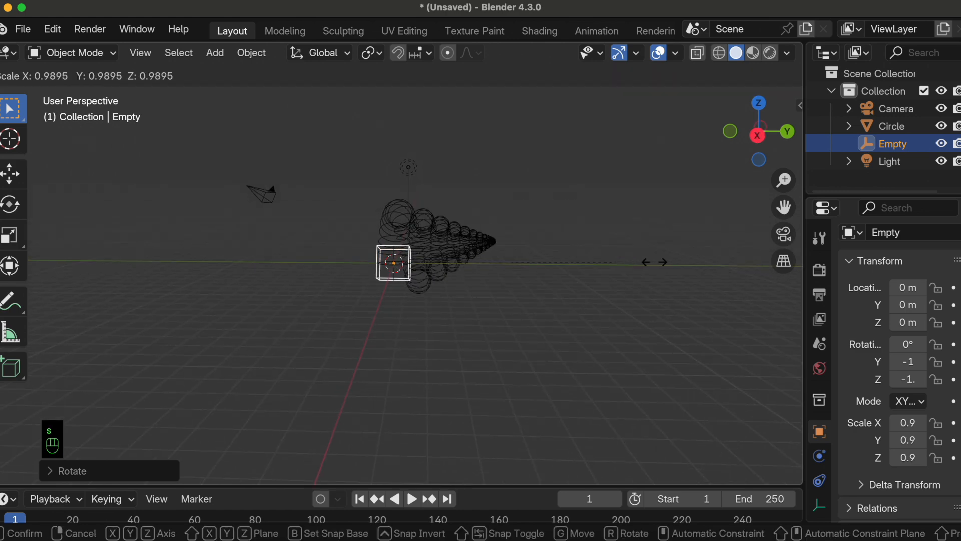
click(655, 262)
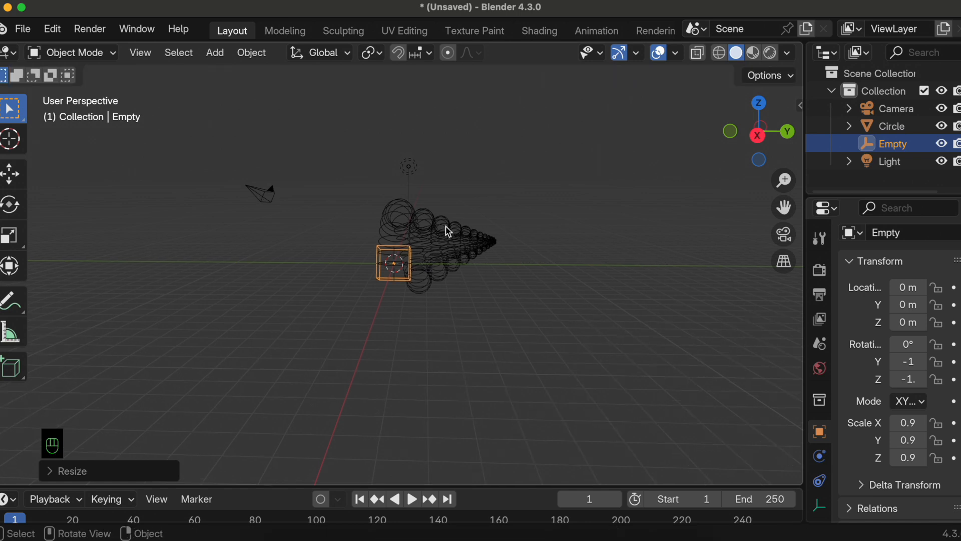
scroll(445, 232, up, 4)
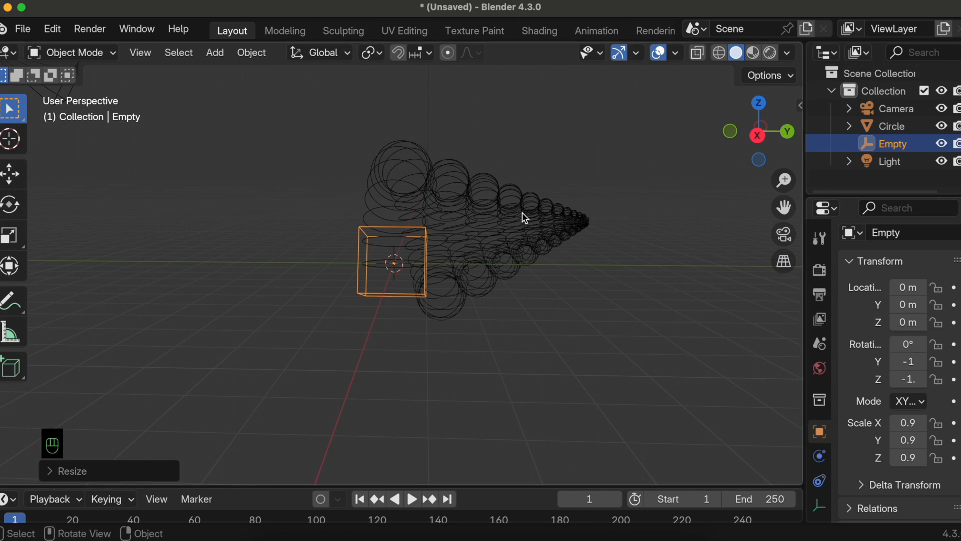
Step: Set the count of the circle's Array modifier to 500 and apply the modifier
click(509, 224)
click(913, 310)
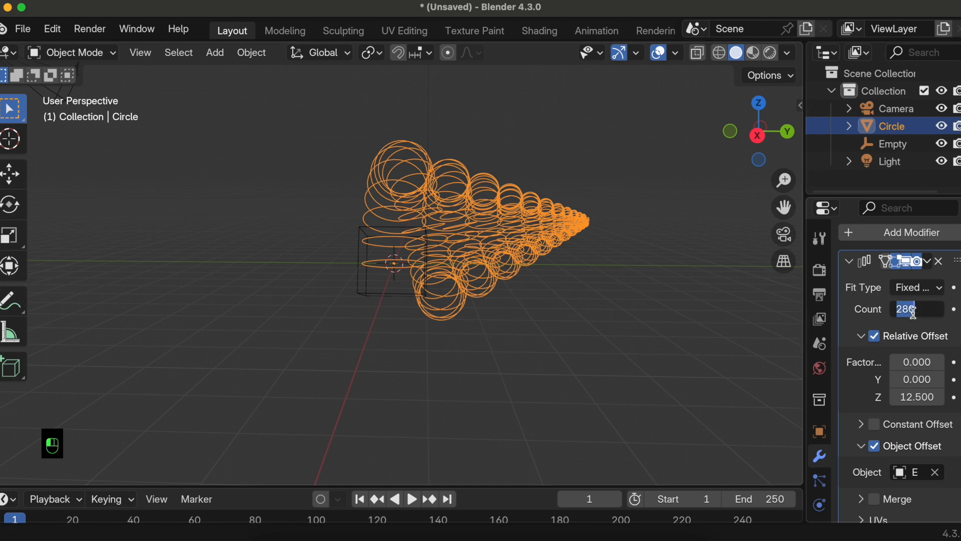
text(500)
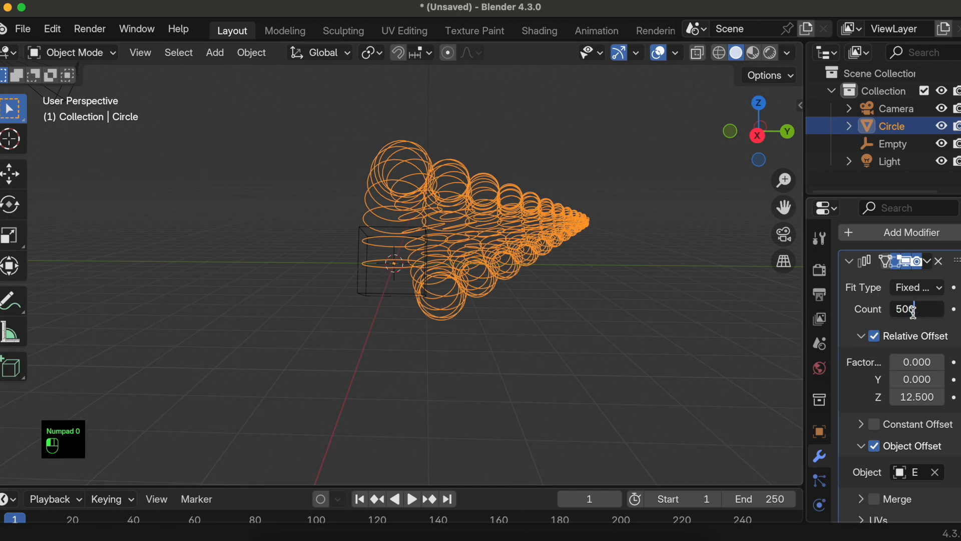
key(Return)
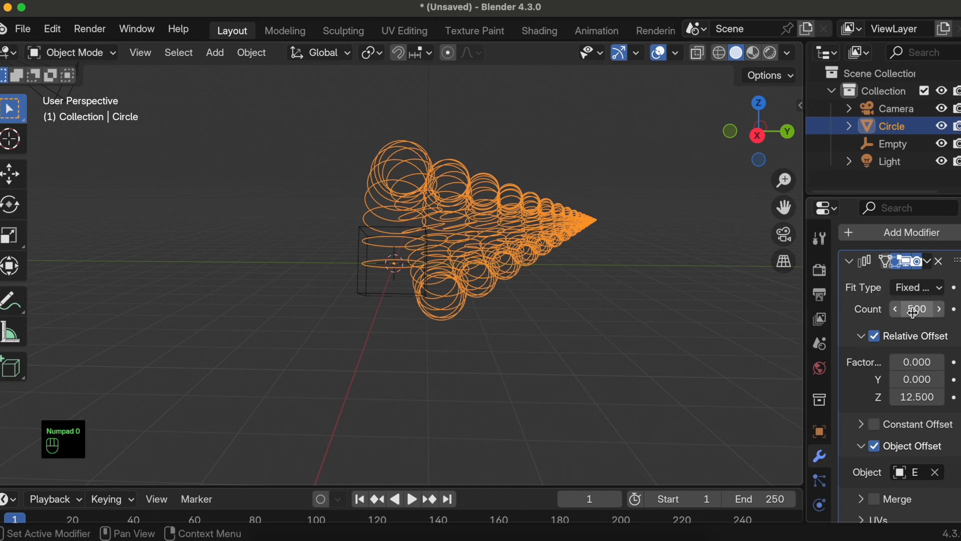
click(926, 262)
click(882, 282)
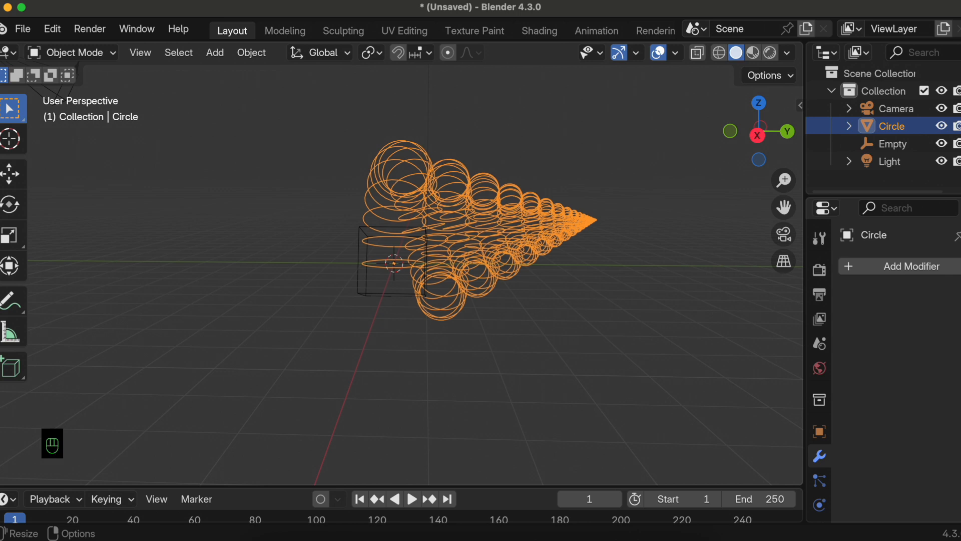
Step: Enter Edit Mode with edge selection and bridge the edge loops of all the rings into a continuous surface
click(58, 53)
click(74, 92)
click(137, 53)
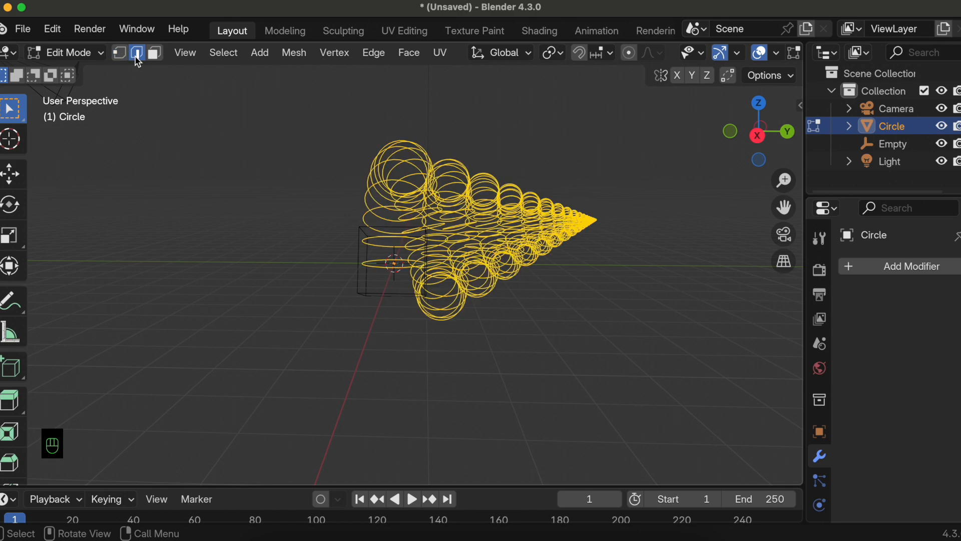
key(ctrl+e)
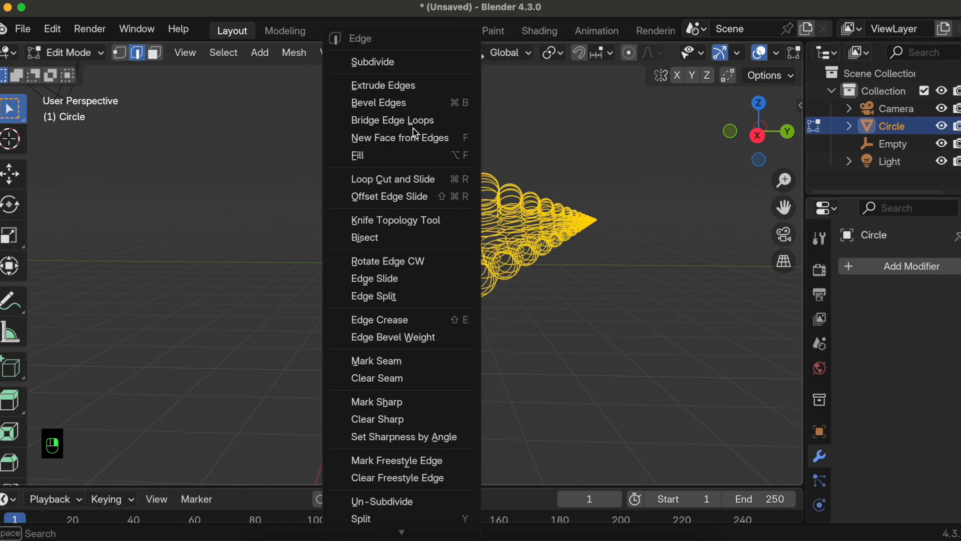
click(400, 122)
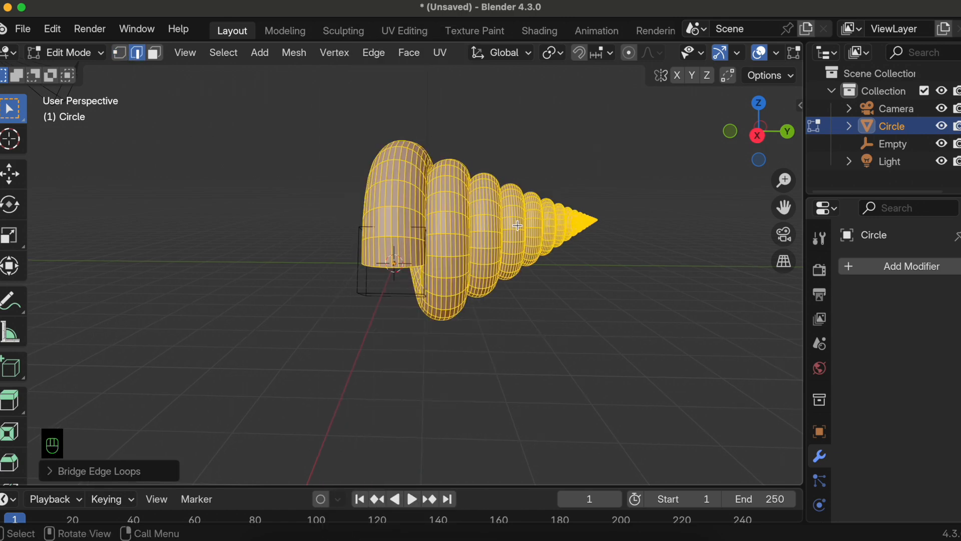
scroll(517, 225, right, 5)
scroll(516, 224, left, 4)
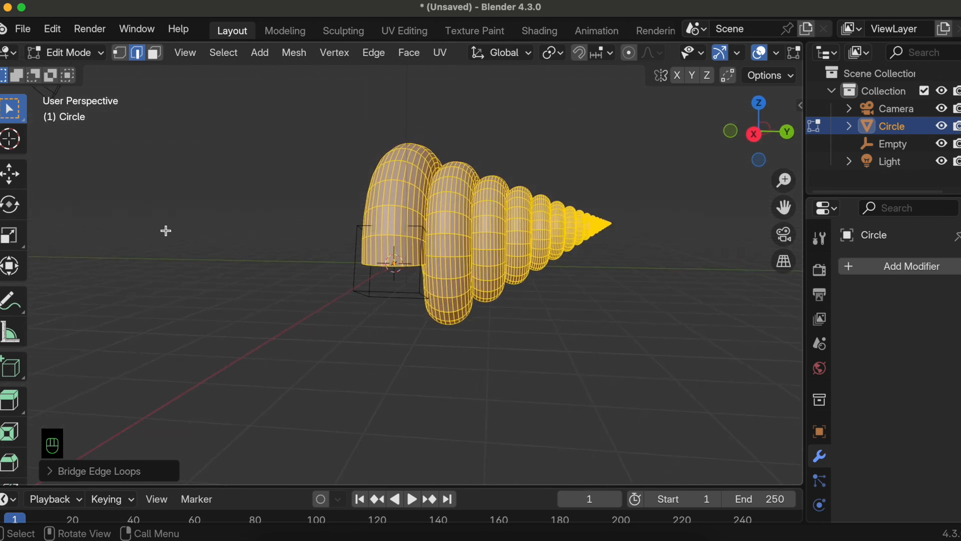
Step: Return to Object Mode and delete the cube-shaped empty
click(75, 52)
click(79, 75)
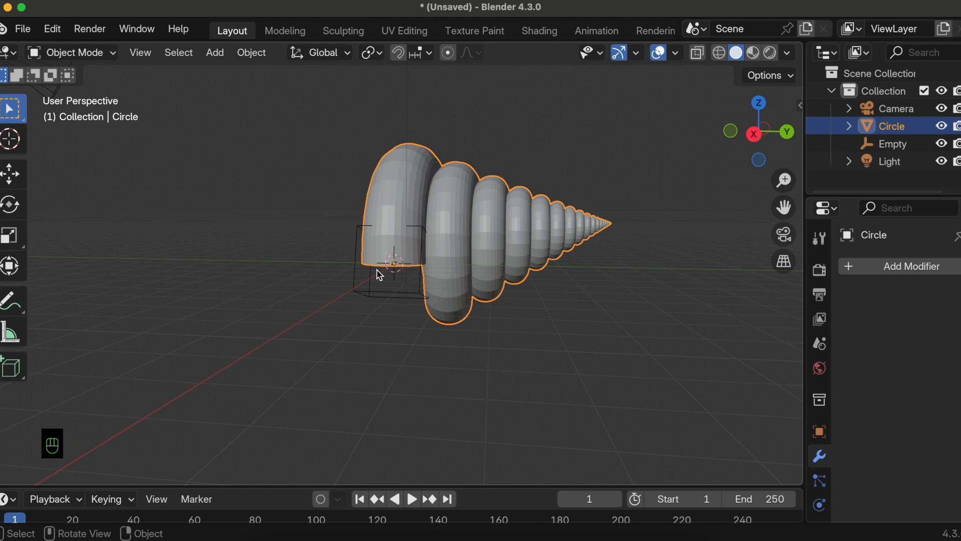
click(358, 294)
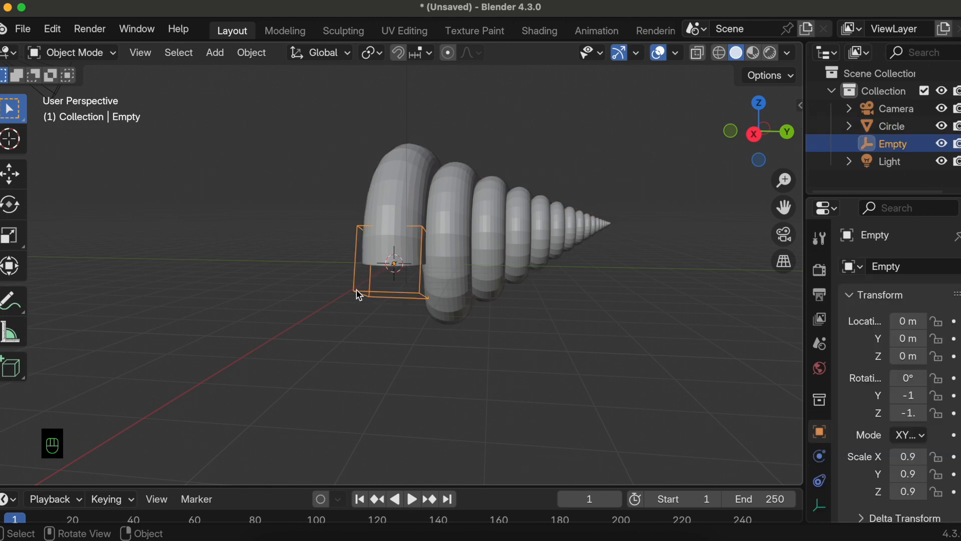
key(x)
click(358, 293)
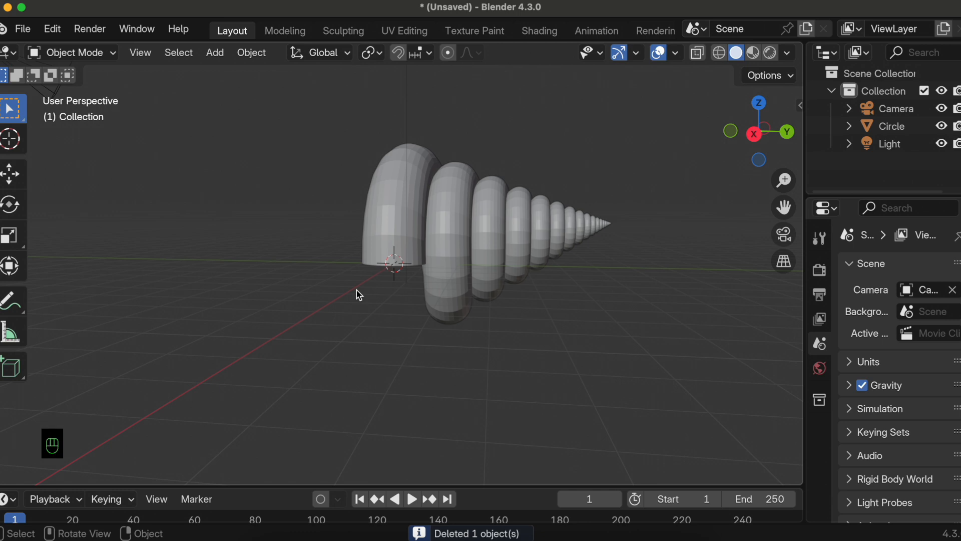
Step: Reopen the spiral mesh in Edit Mode and enable proportional editing with Smooth falloff and Connected Only
click(97, 53)
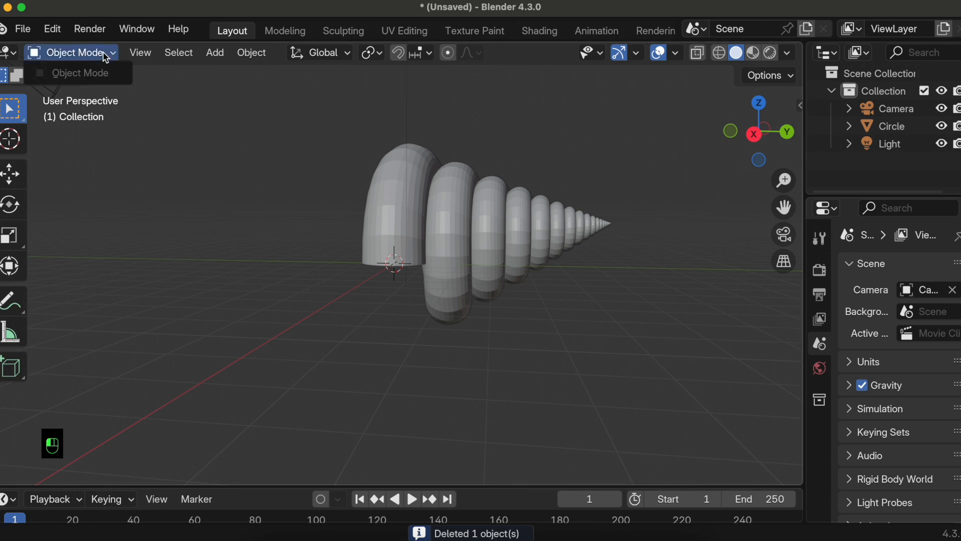
click(482, 236)
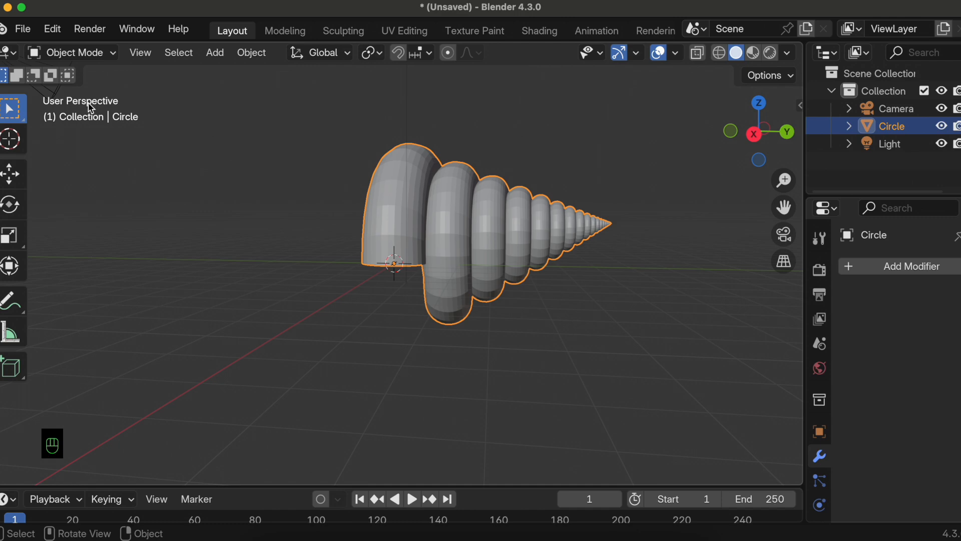
click(74, 59)
click(75, 94)
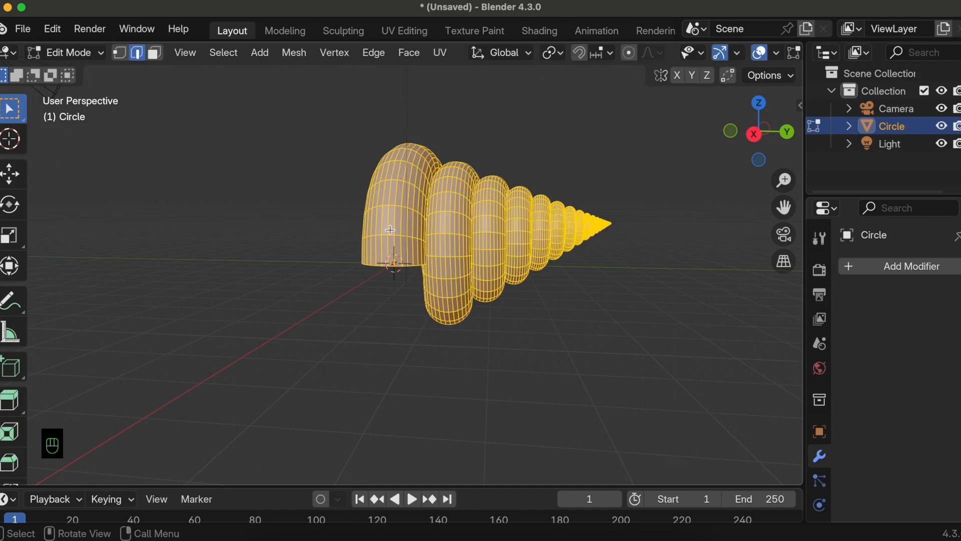
scroll(390, 229, left, 5)
scroll(390, 229, up, 10)
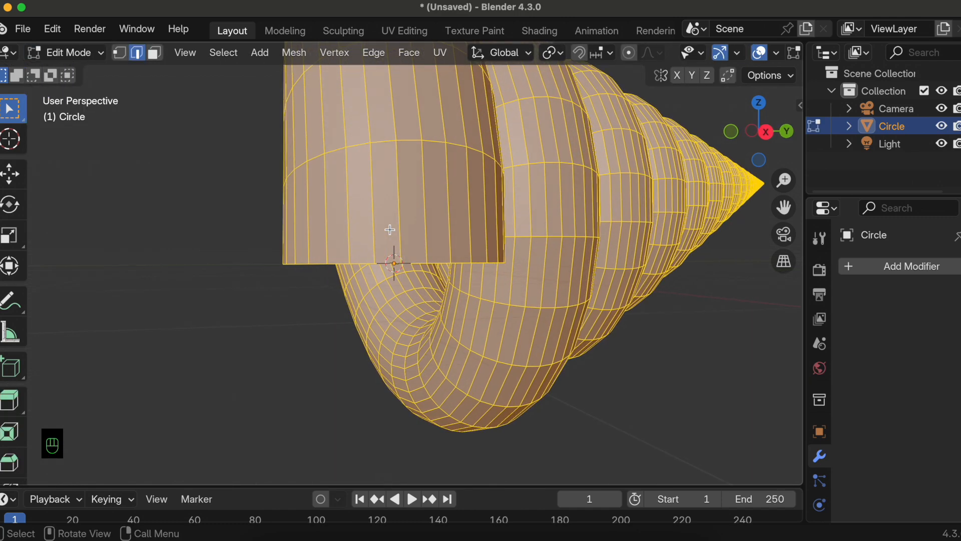
scroll(503, 218, down, 5)
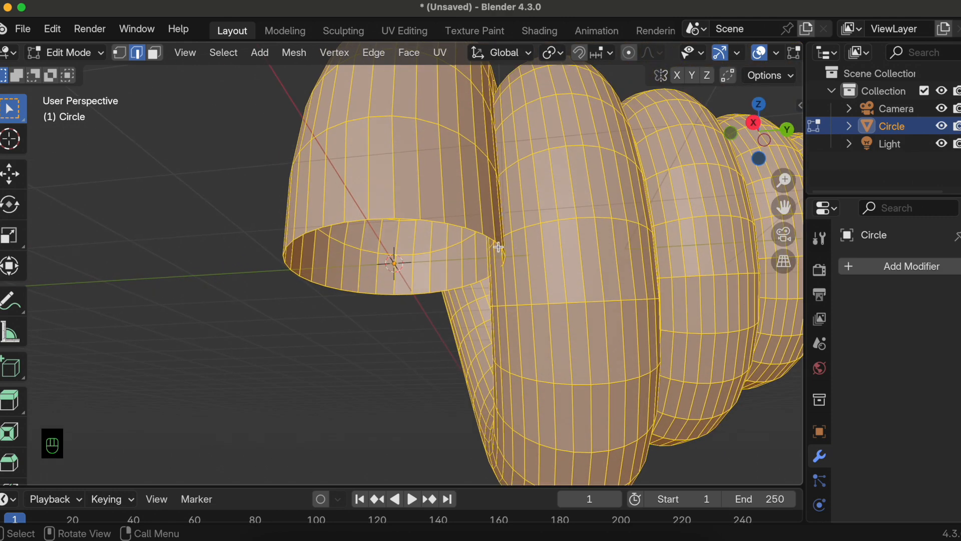
scroll(499, 248, left, 4)
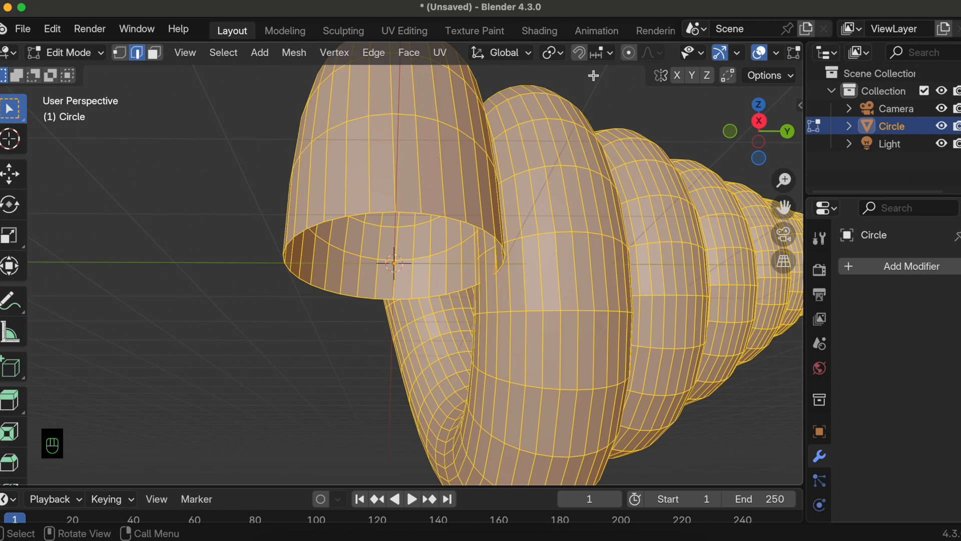
click(630, 53)
click(654, 53)
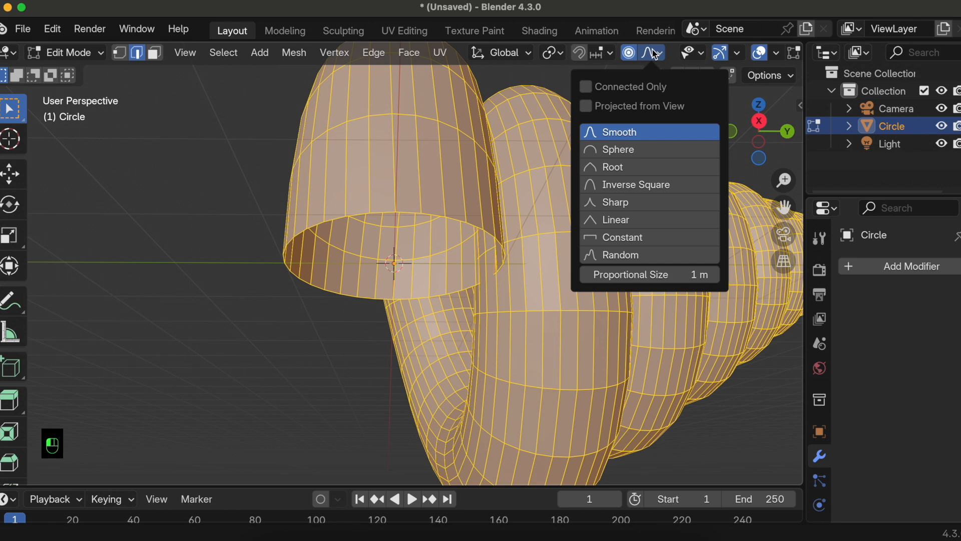
click(587, 88)
Step: Clear the selection and move an edge at the spiral's open end about 0.036 m to reduce the overlap with the neighbouring turn
scroll(484, 215, left, 5)
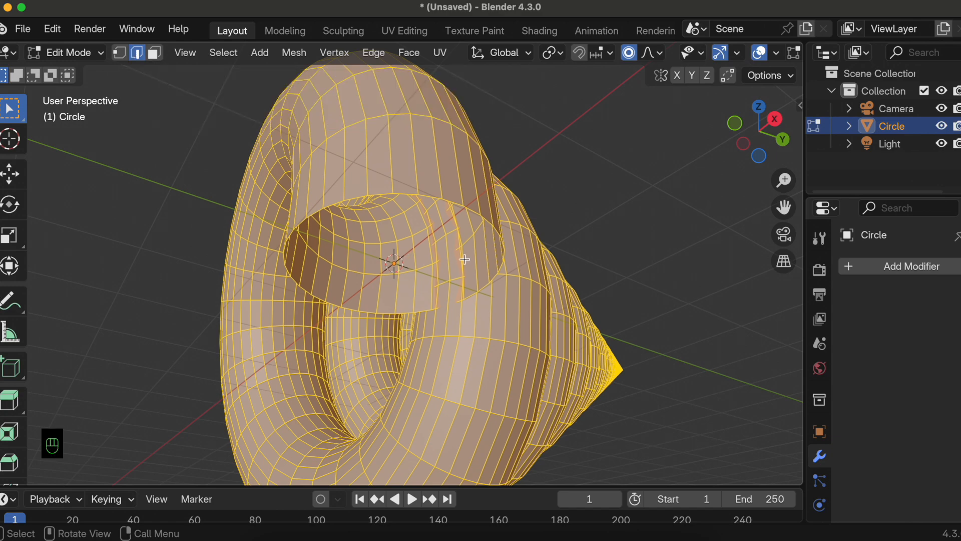
scroll(464, 258, left, 5)
key(alt+a)
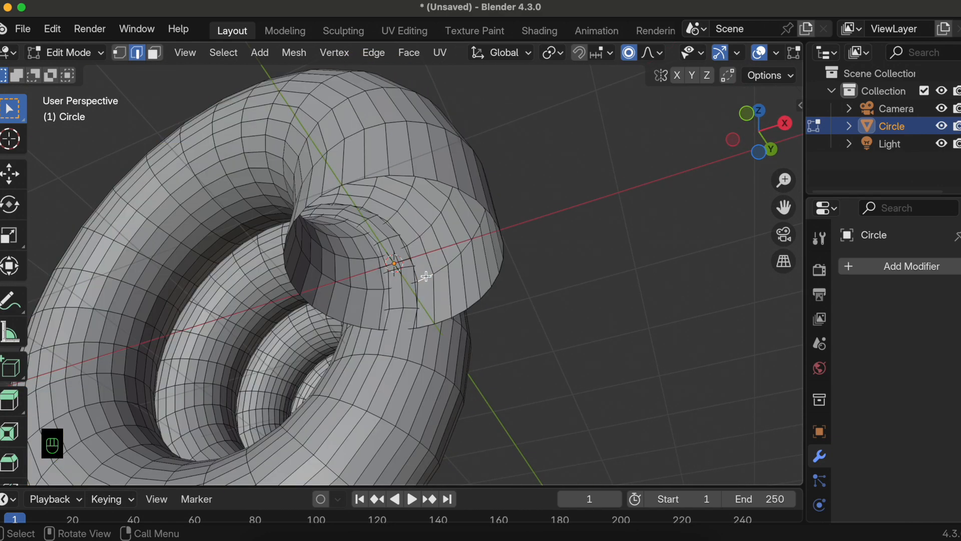
scroll(426, 274, left, 5)
scroll(426, 275, left, 5)
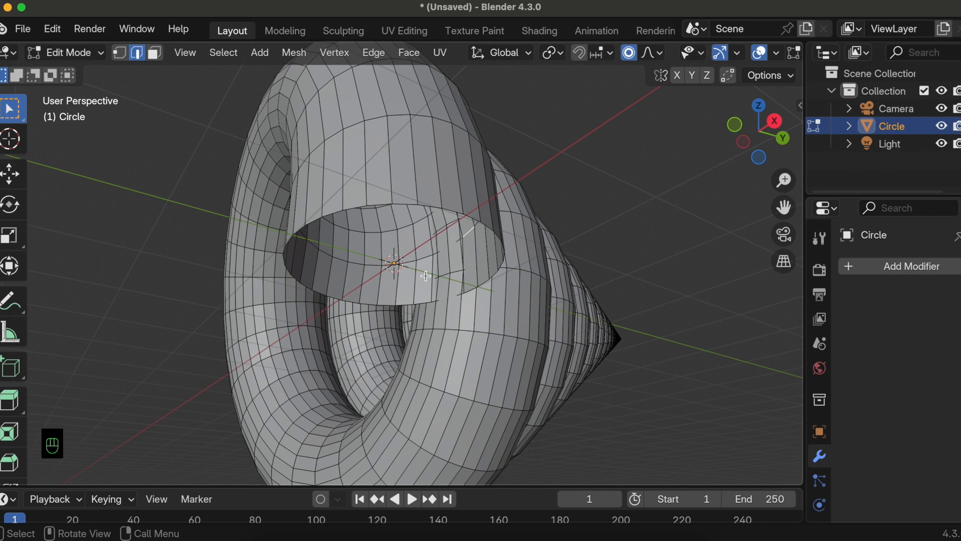
key(g)
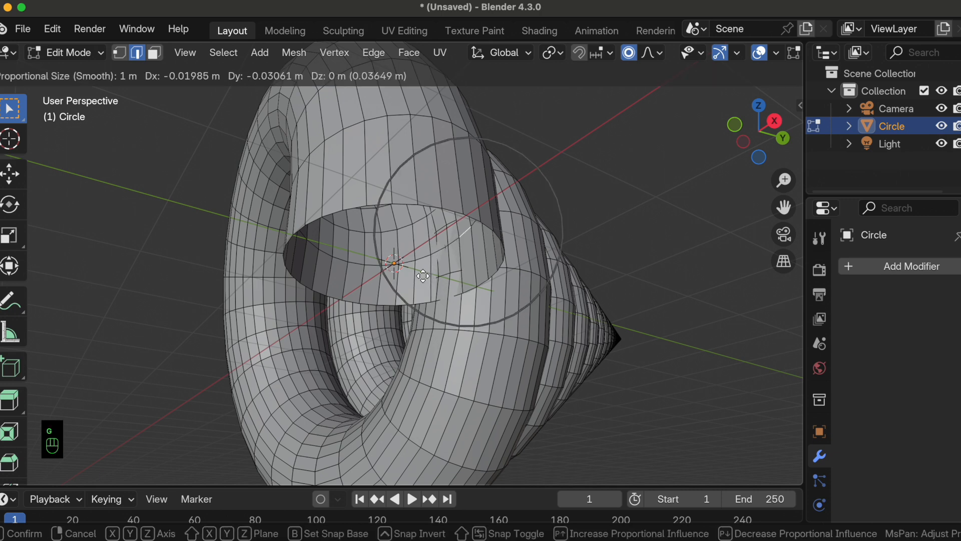
click(422, 275)
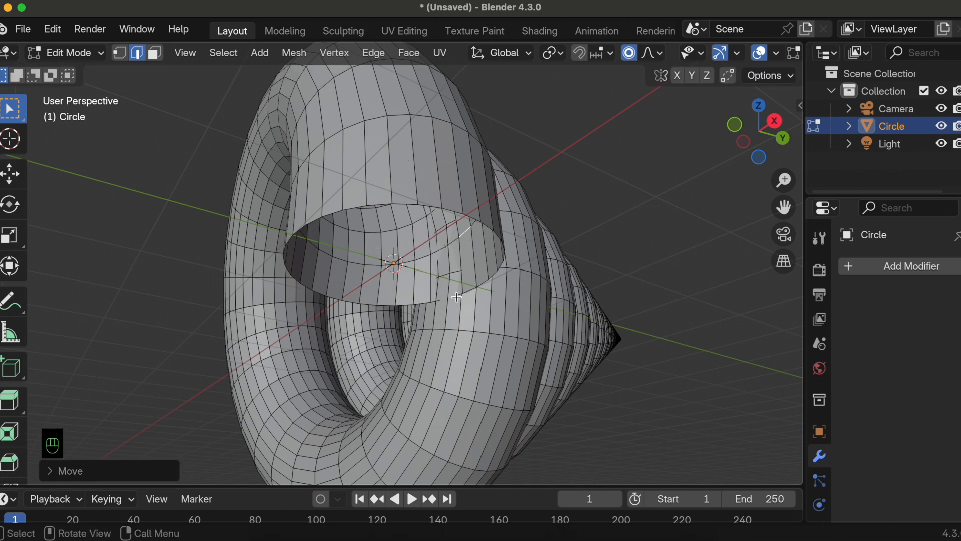
Step: Select an edge on the open end's rim beside the neighbouring turn and move it slightly clear of the overlap
click(457, 296)
key(g)
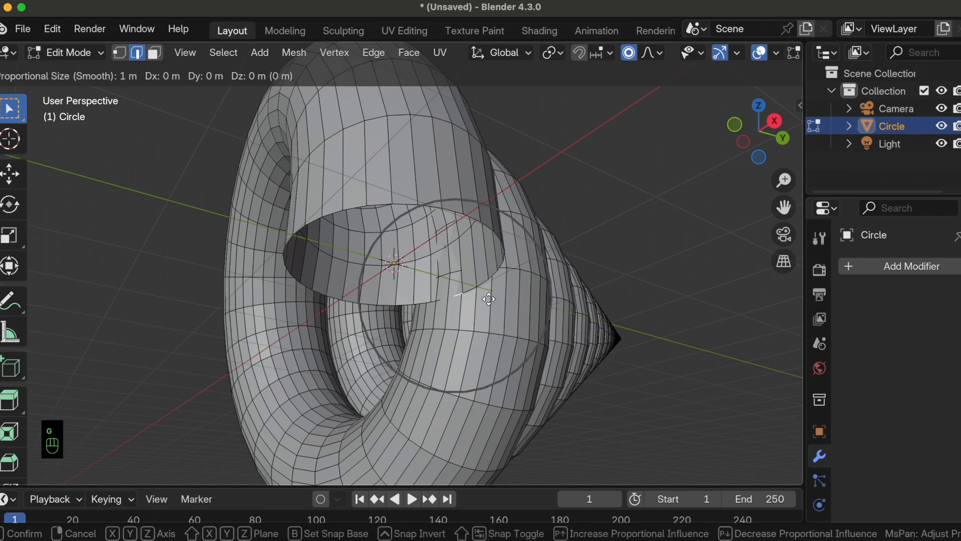
click(484, 299)
scroll(484, 299, right, 10)
scroll(484, 300, up, 1)
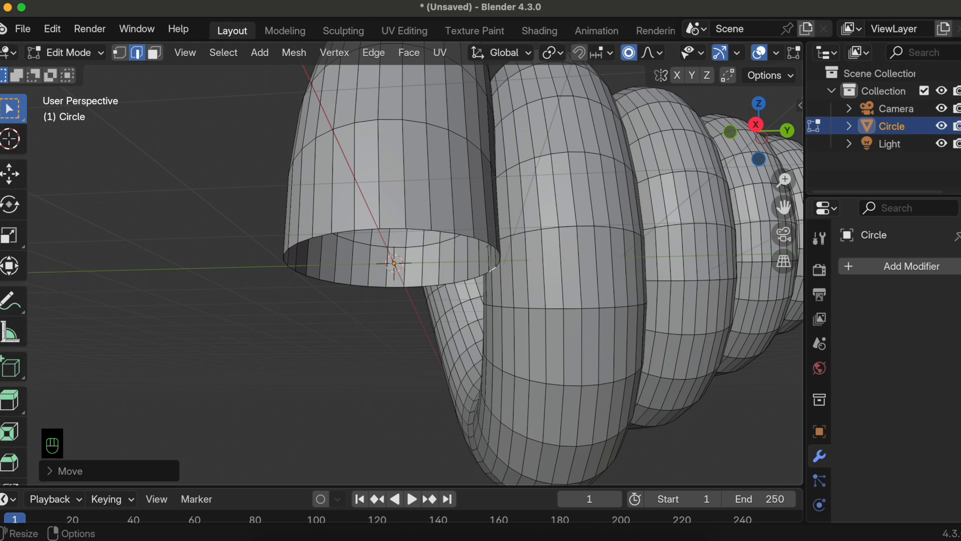
Step: Return to Object Mode and apply Shade Smooth to the spiral
click(66, 54)
click(80, 73)
right_click(400, 208)
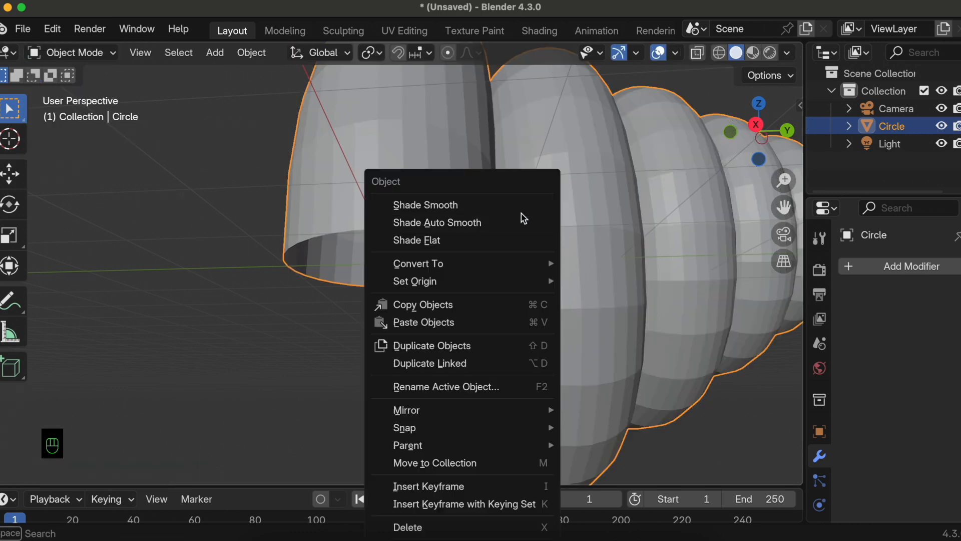
click(458, 209)
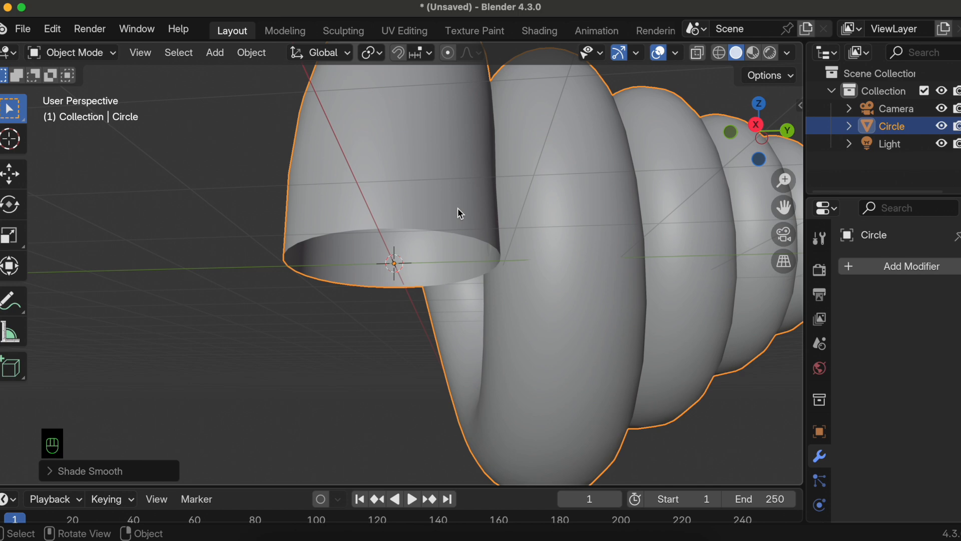
Step: Add a Solidify modifier to the spiral and set its thickness to 0.031 m
click(858, 266)
text(so)
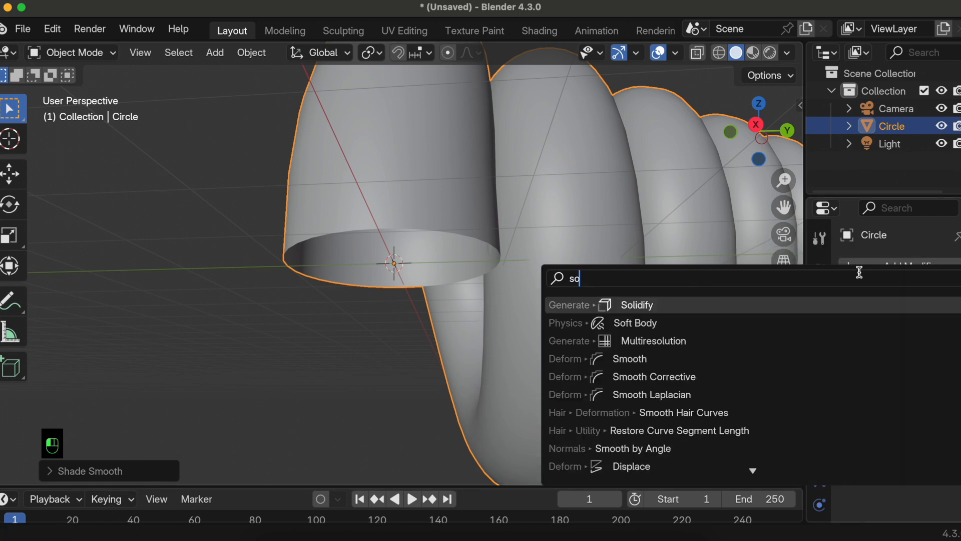
key(Return)
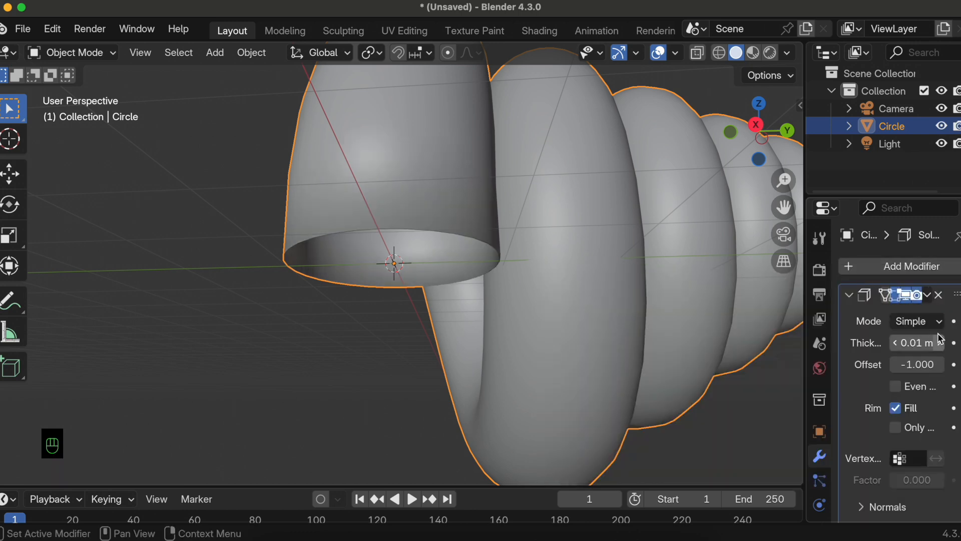
click(923, 342)
text(0)
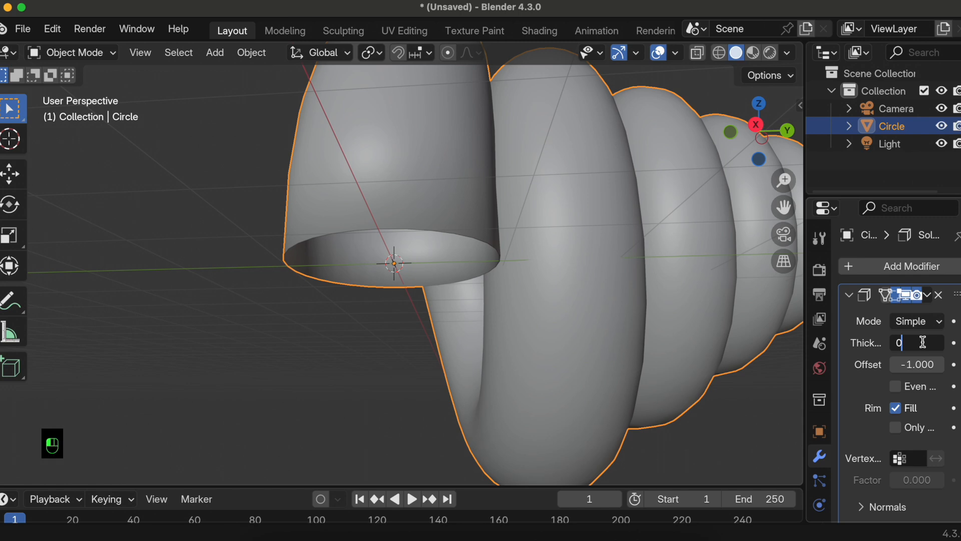
text(.02)
key(Return)
Step: Add a Subdivision Surface modifier to the spiral after the Solidify modifier
click(881, 266)
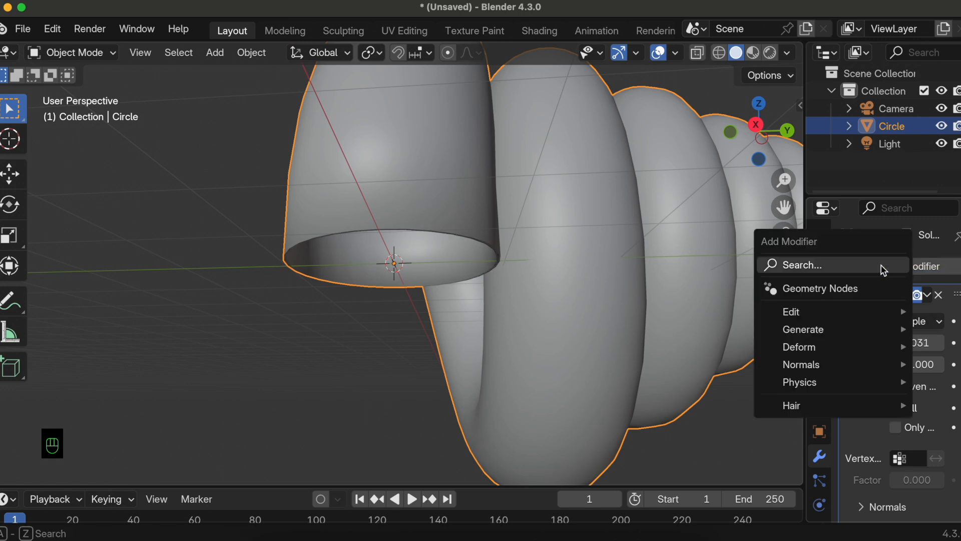
text(subd)
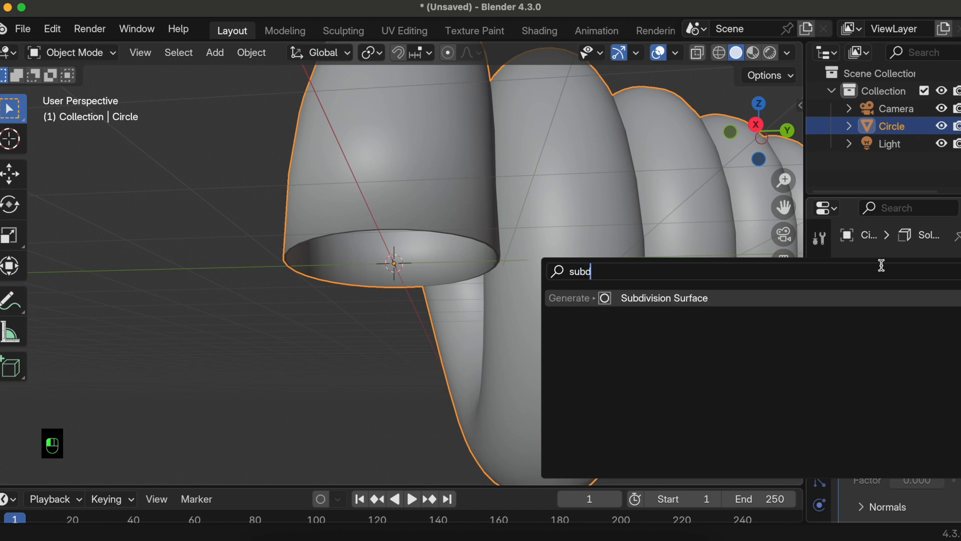
key(Return)
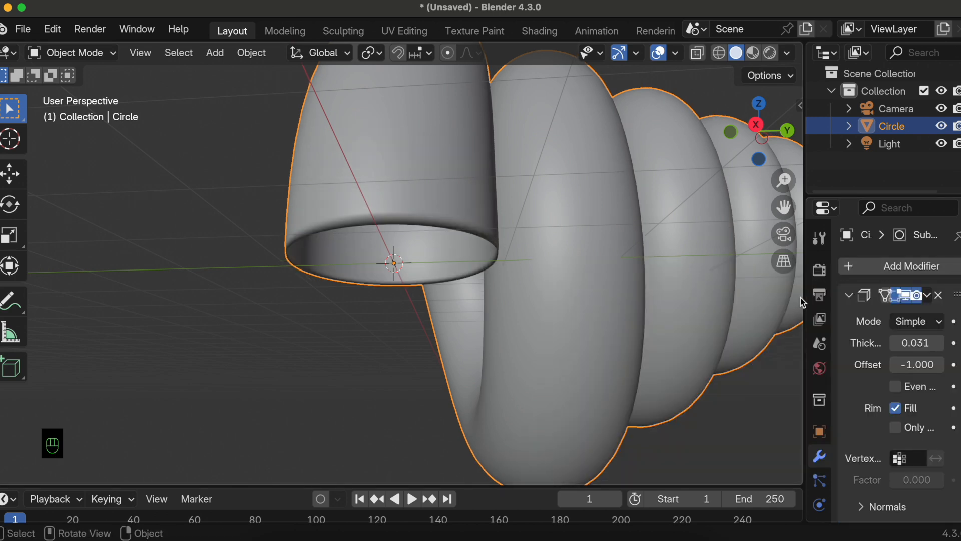
scroll(560, 229, down, 3)
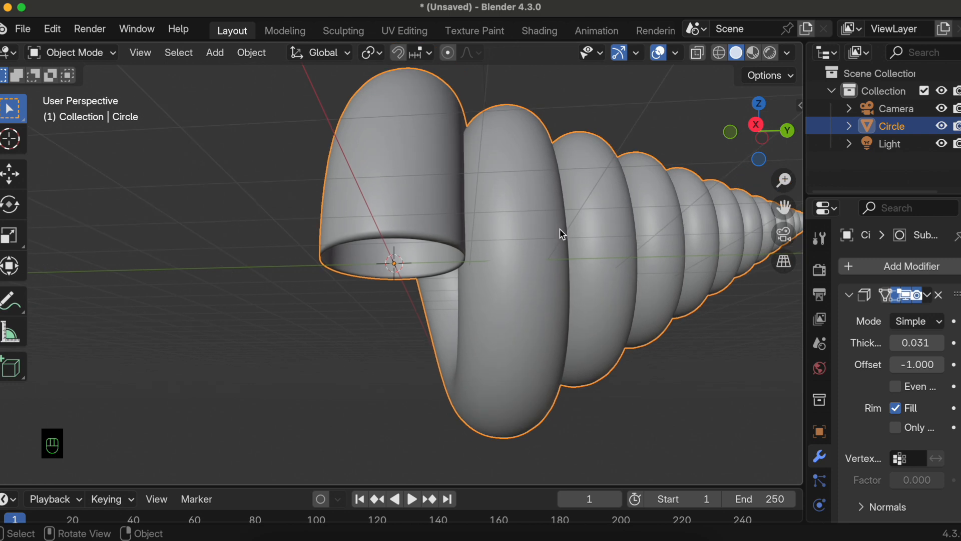
Step: Switch to the Shading workspace and create a new material for the spiral
click(538, 31)
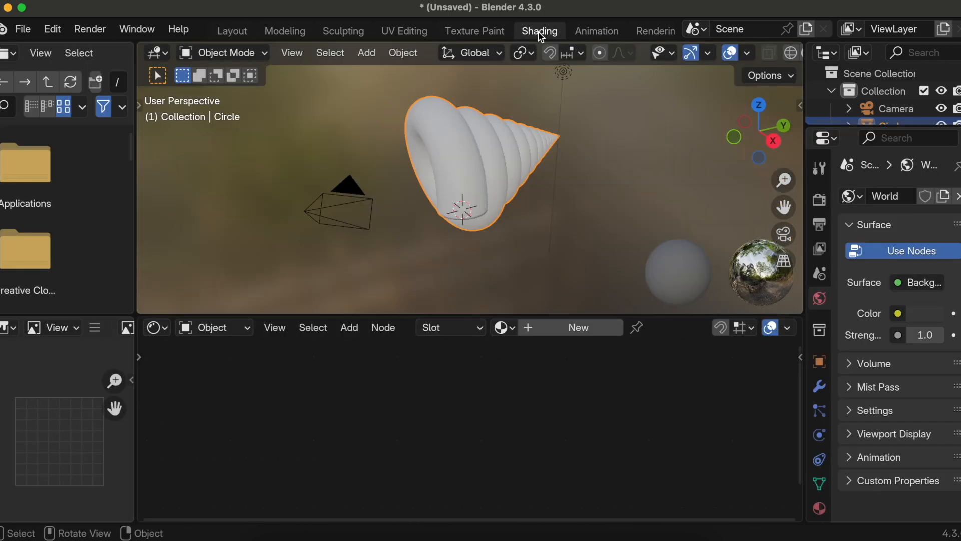
middle_drag(520, 207, 556, 220)
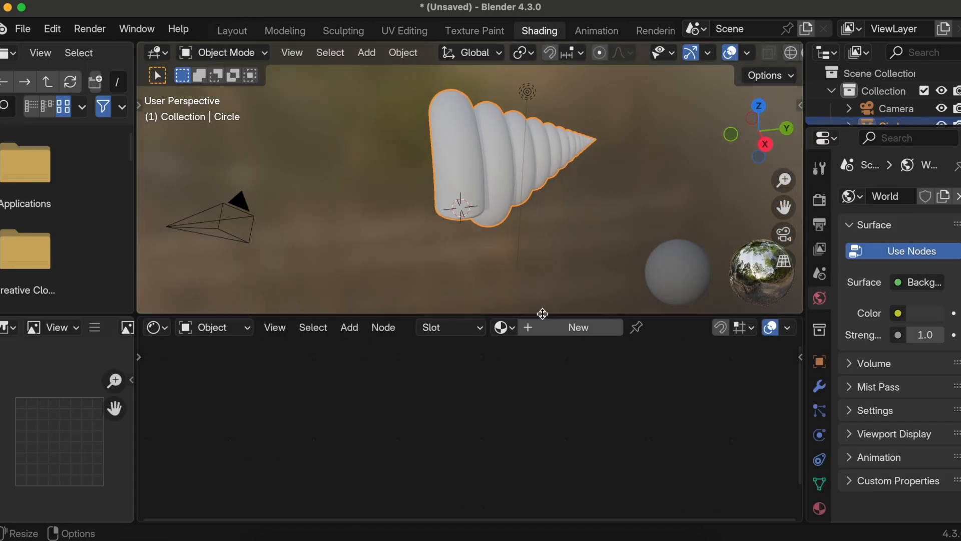
click(578, 327)
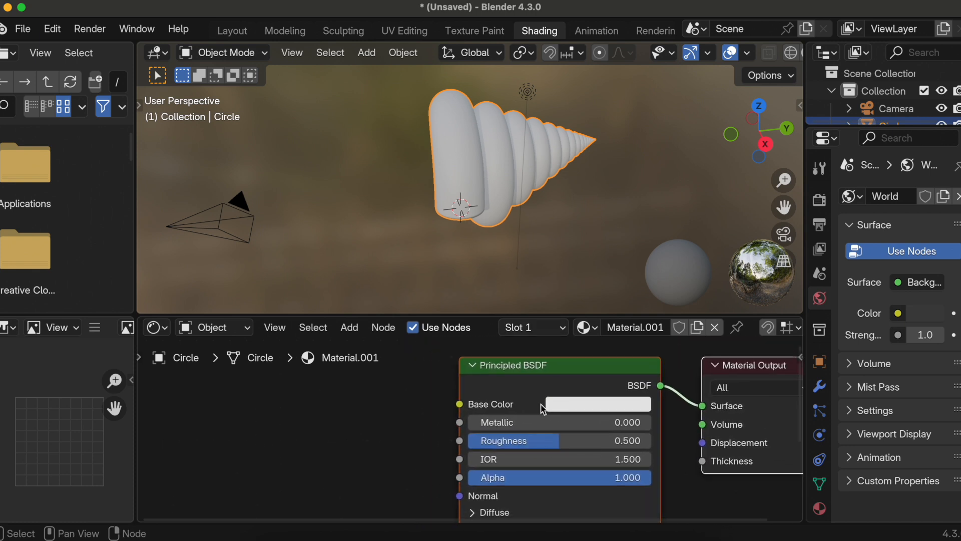
Step: Add a Noise Texture node and connect its Color output to the Principled BSDF's Base Color
click(349, 327)
text(n)
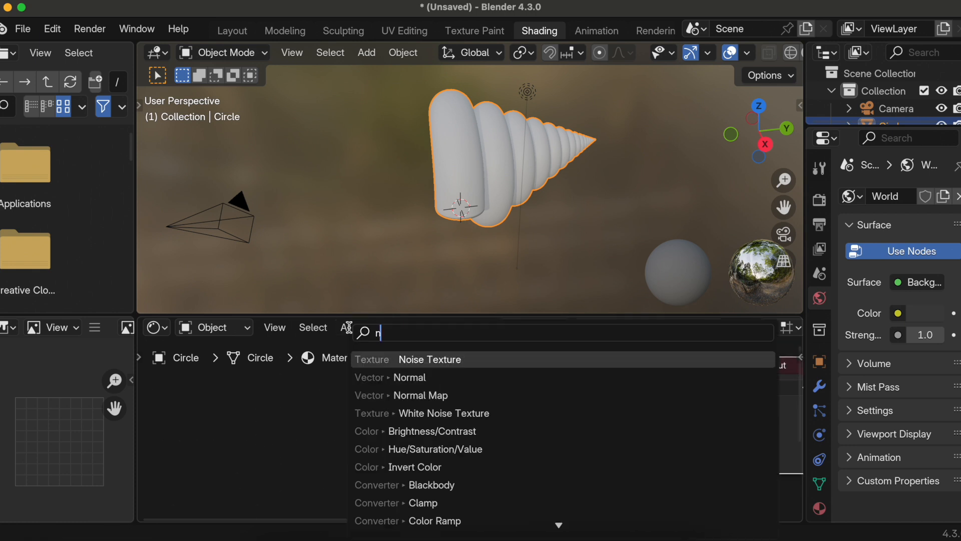
text(oise te)
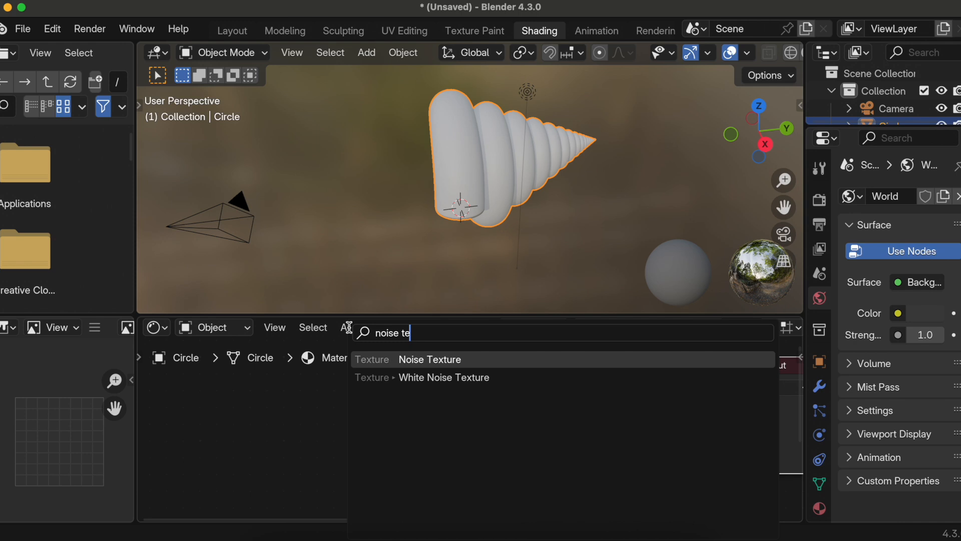
key(Return)
click(226, 377)
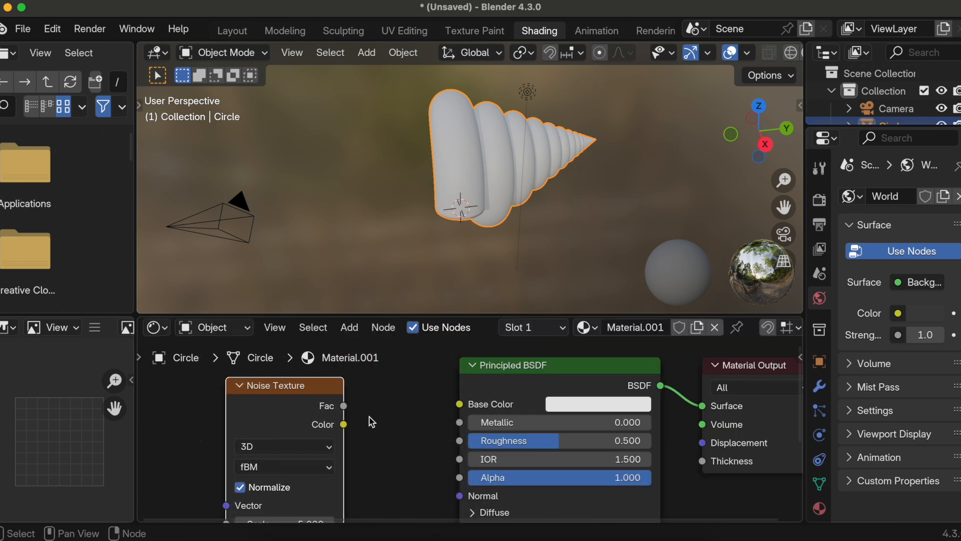
drag(344, 424, 459, 404)
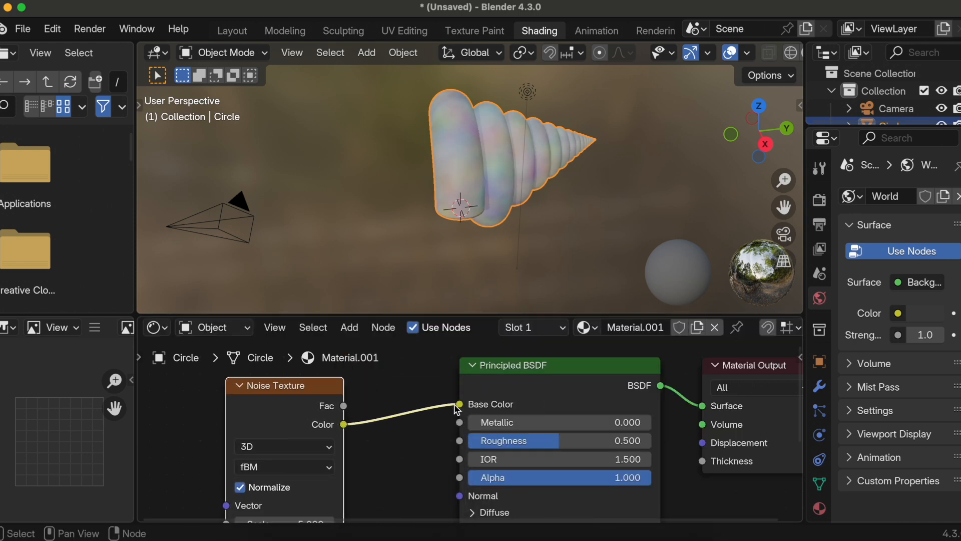
Step: Insert a Color Ramp node into the link between the Noise Texture and the Principled BSDF
click(351, 328)
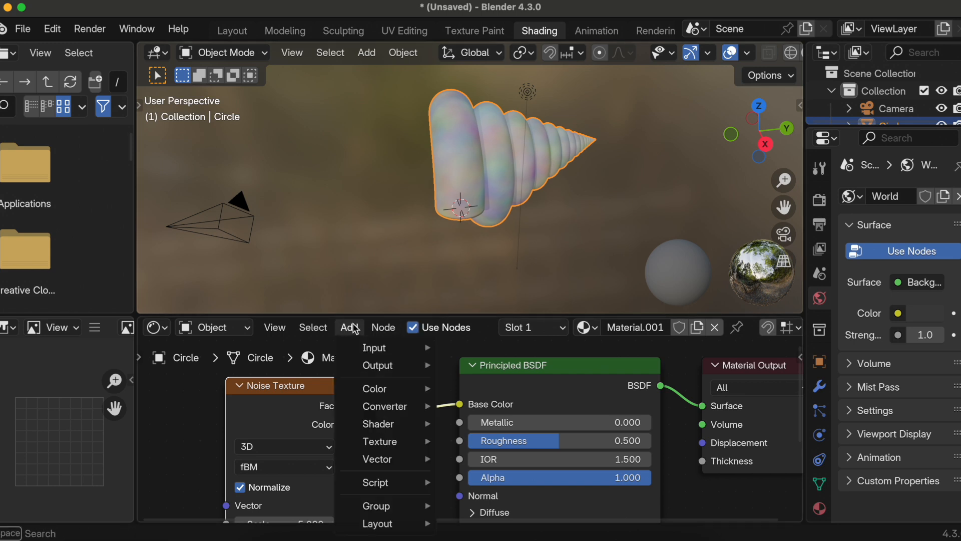
text(colo)
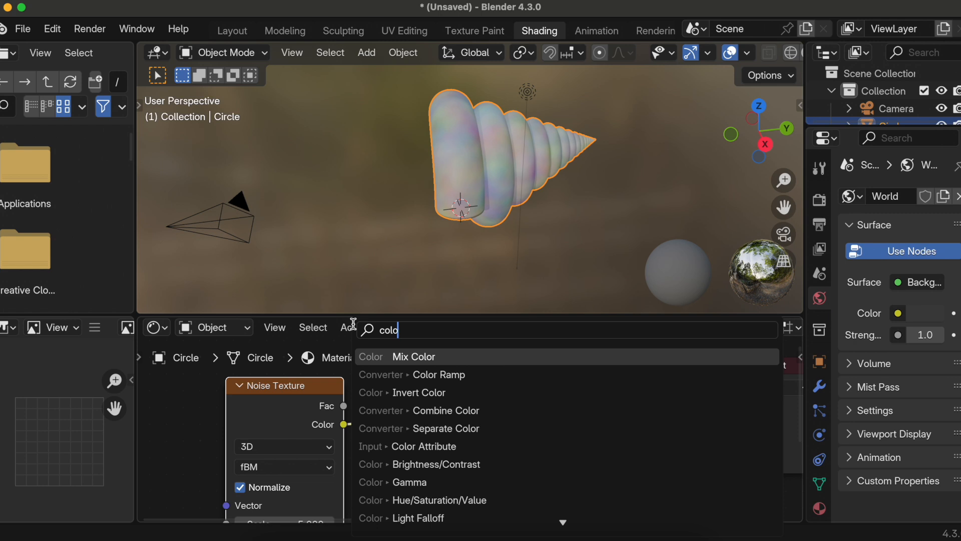
key(Down)
key(Return)
click(354, 344)
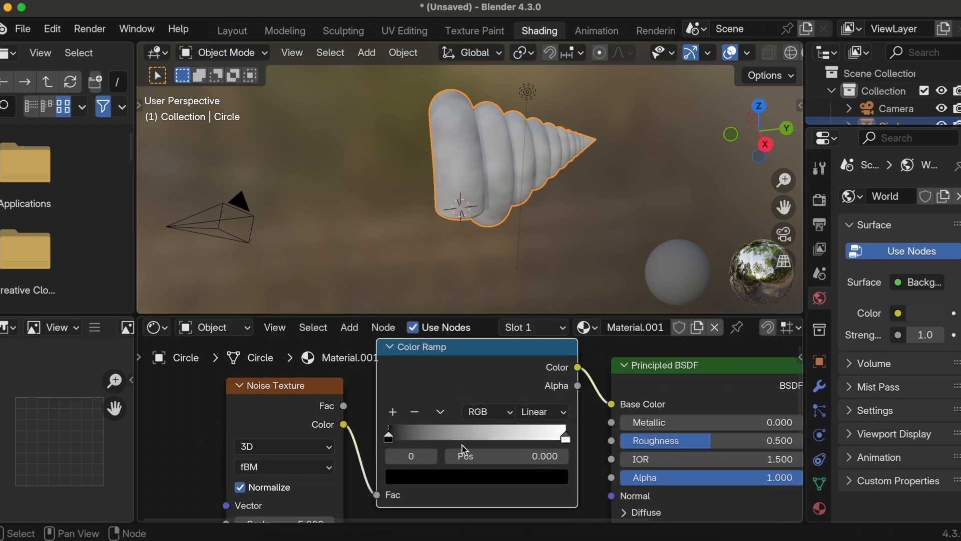
Step: Increase the Color Ramp's contrast by moving the black stop inward and the white stop to position 0.671
drag(388, 437, 452, 439)
drag(565, 438, 506, 440)
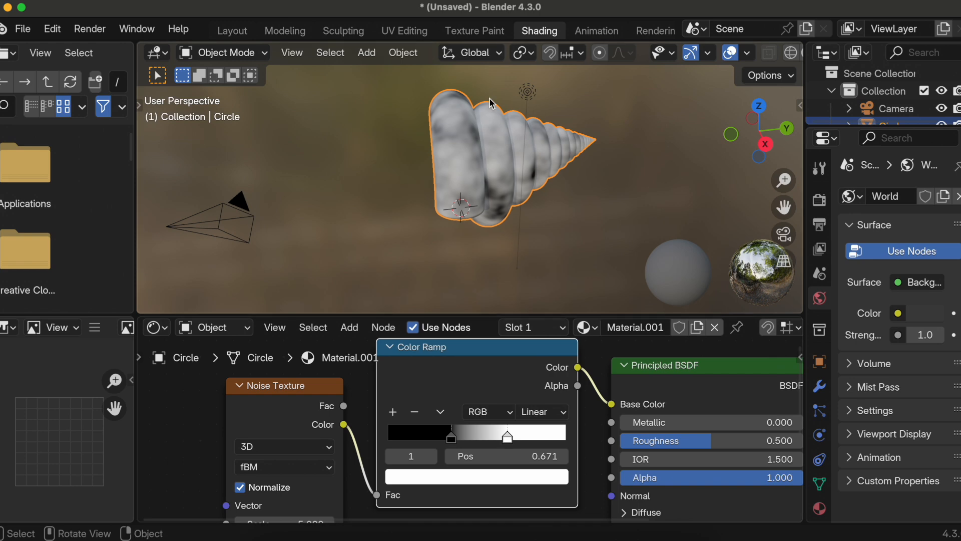
middle_drag(484, 140, 474, 157)
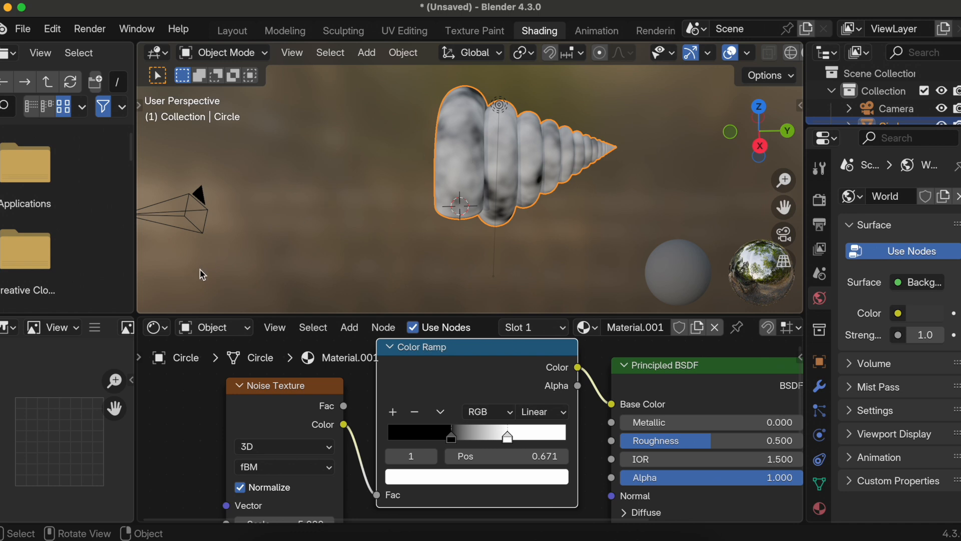
Step: Set the Noise Texture's scale to 3 and its roughness to 0.8
scroll(268, 459, down, 3)
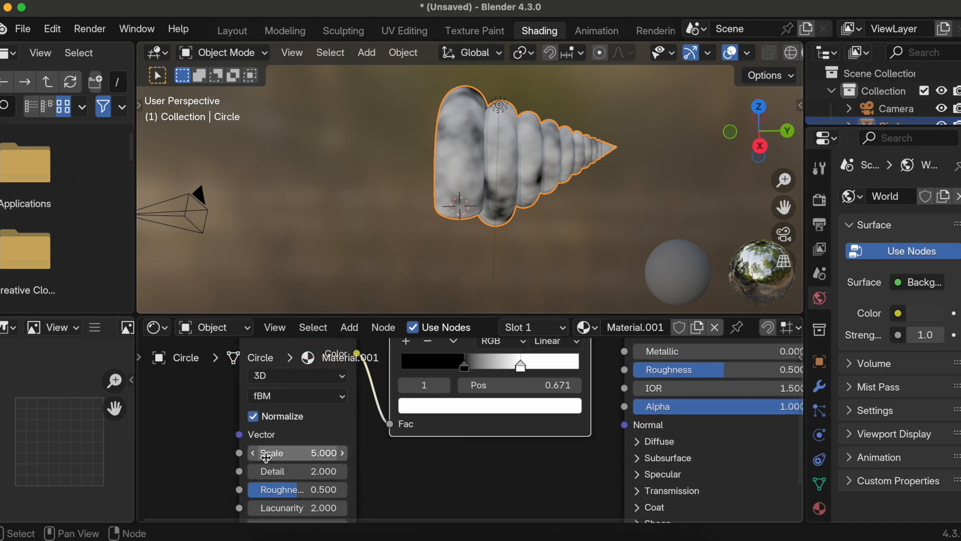
click(330, 453)
text(3)
key(Return)
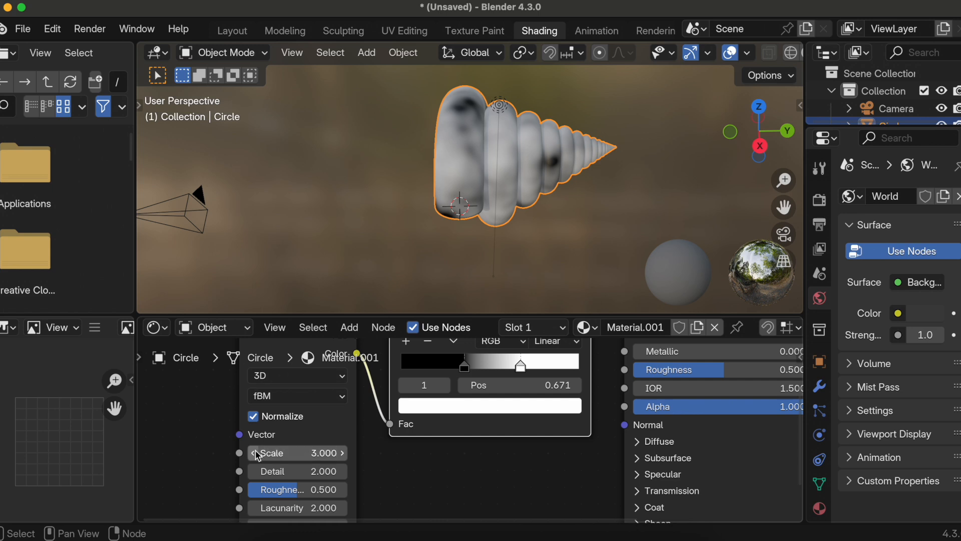
scroll(325, 458, down, 1)
click(315, 470)
text(0.)
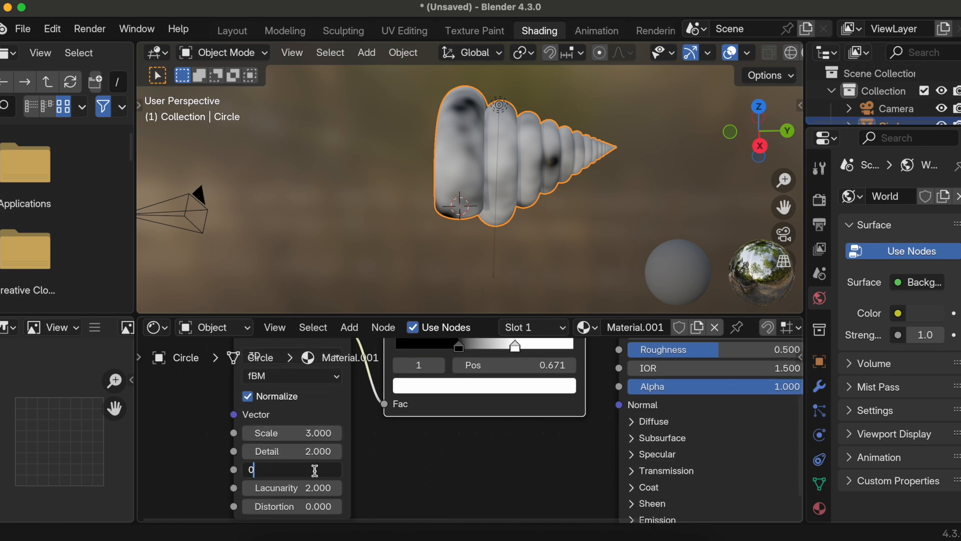
text(8)
key(Return)
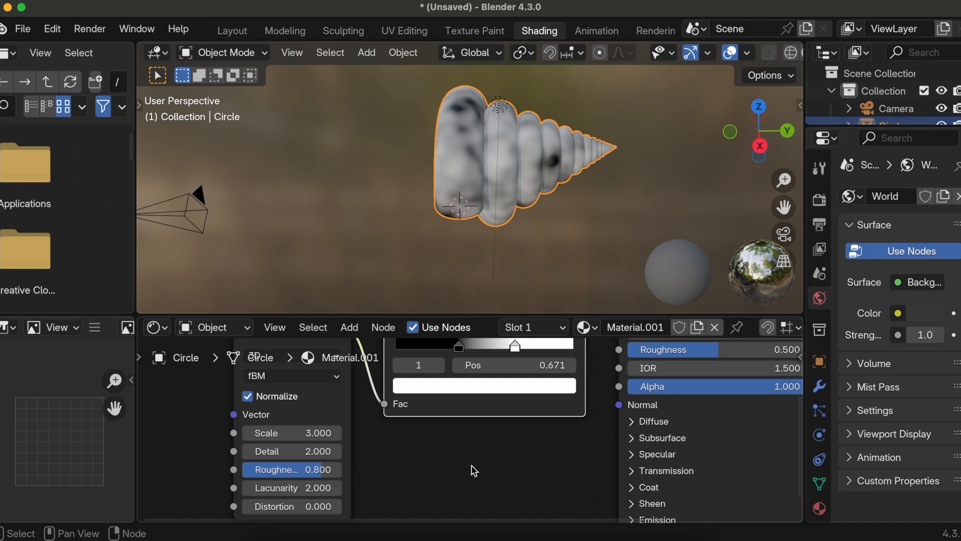
Step: Connect the Color Ramp's Color output to the Principled BSDF's Roughness as well
scroll(474, 471, up, 5)
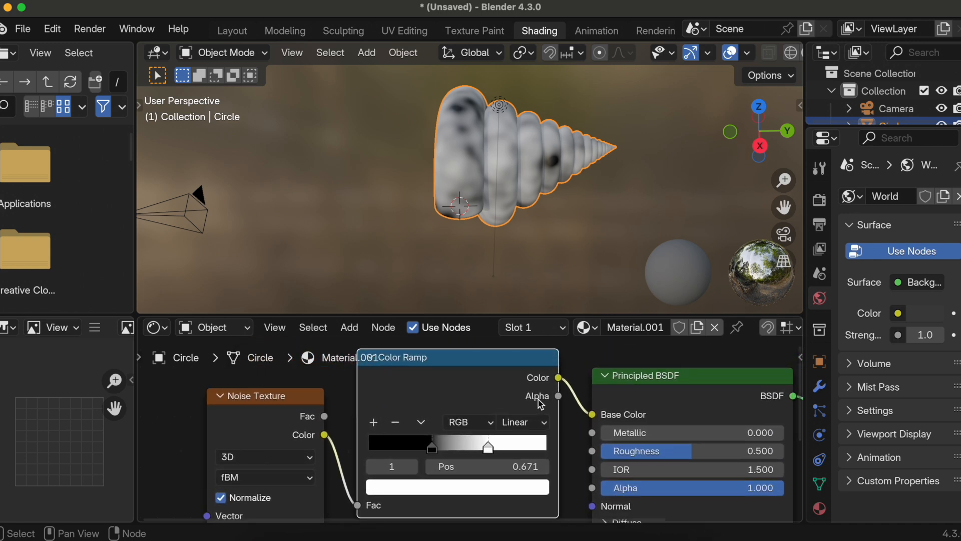
drag(558, 377, 592, 451)
middle_drag(575, 233, 577, 229)
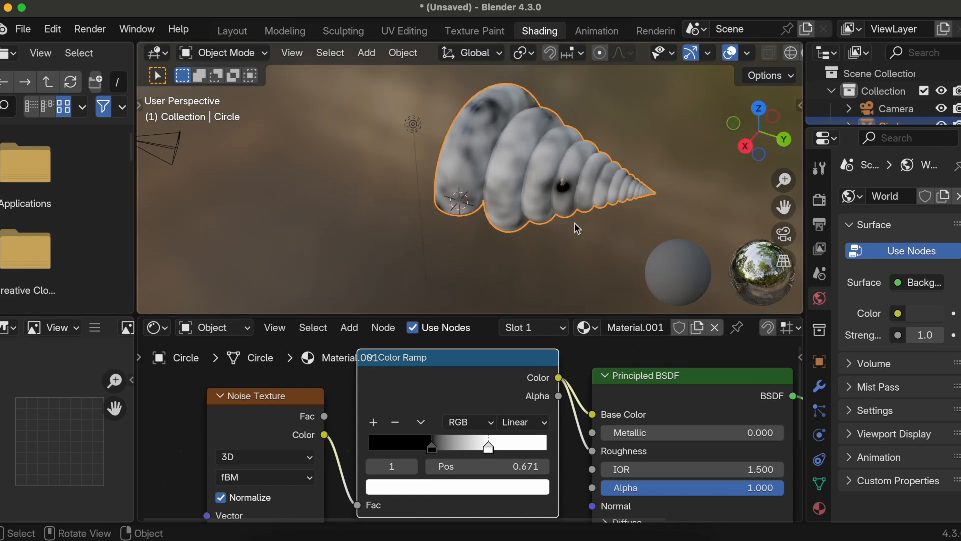
scroll(574, 228, left, 5)
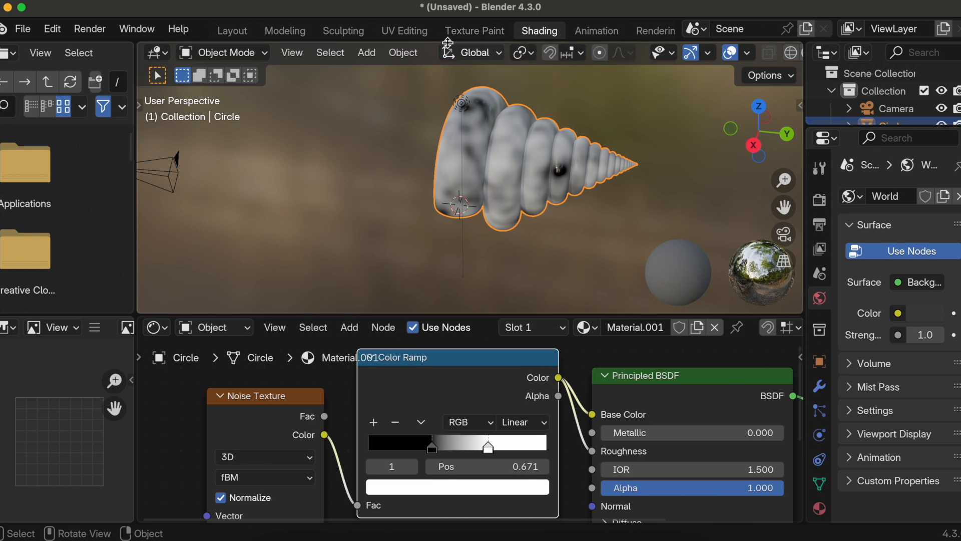
Step: Unwrap the whole spiral mesh in the UV Editing workspace using Smart UV Project with a 66° angle limit
click(406, 33)
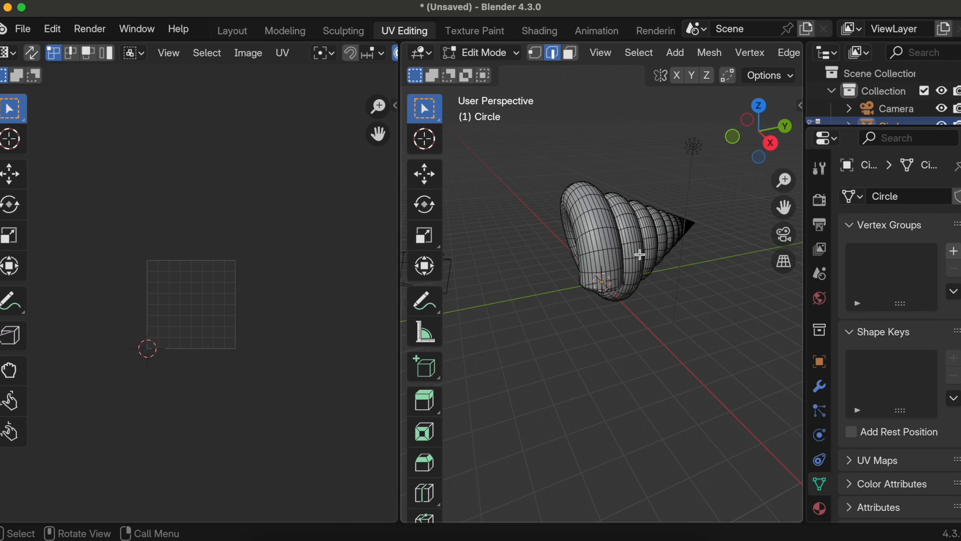
key(a)
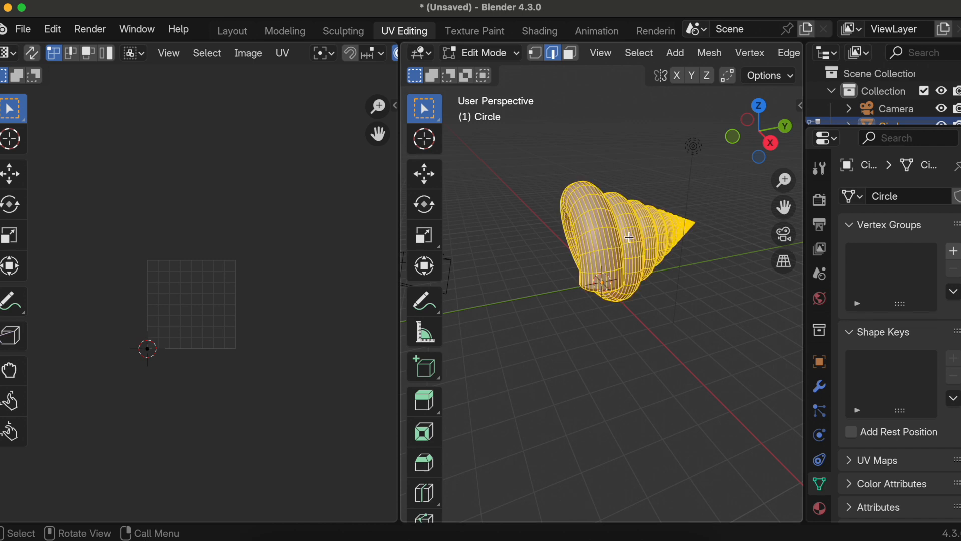
key(u)
mouse_move(632, 242)
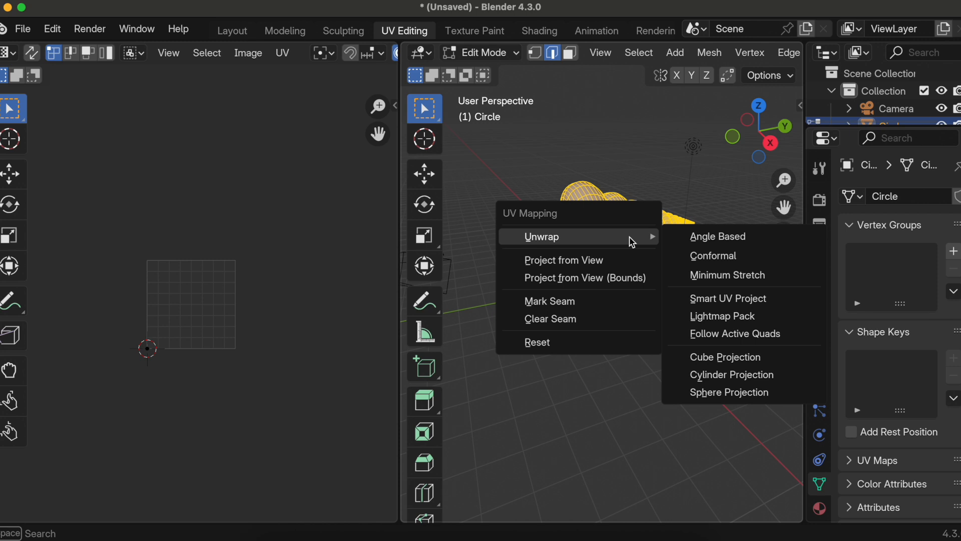
click(726, 298)
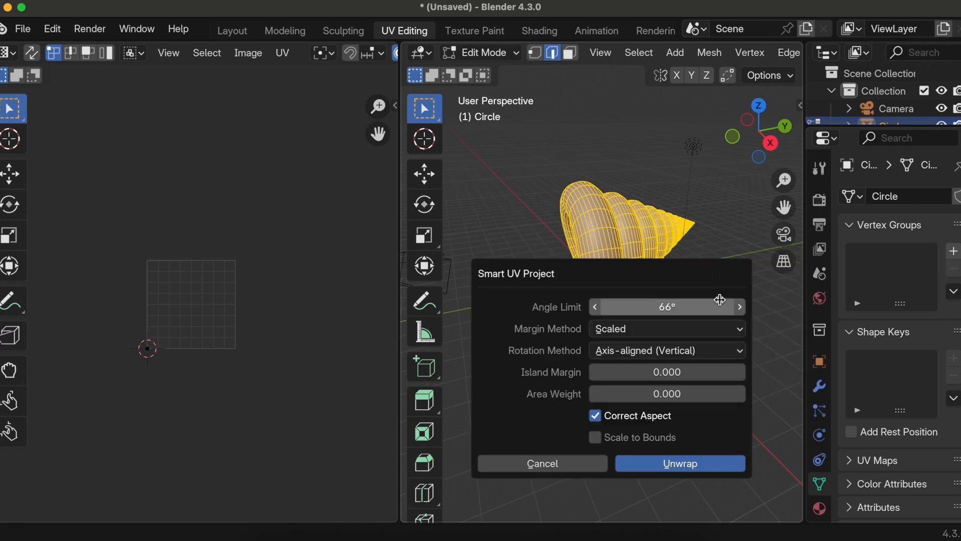
click(673, 464)
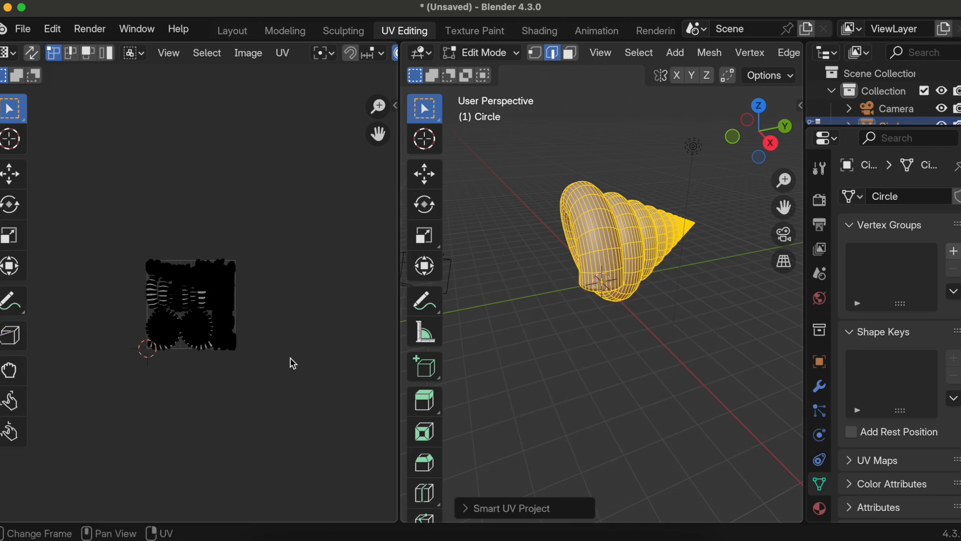
Step: Return to the Shading workspace, split the 3D viewport into two stacked areas and enlarge the lower one
click(539, 32)
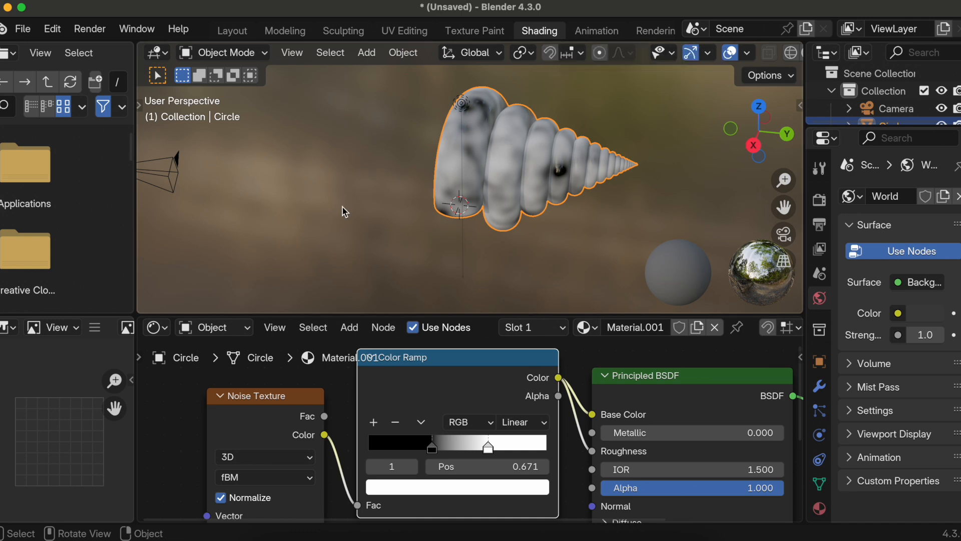
mouse_move(146, 317)
mouse_down()
mouse_move(146, 305)
mouse_move(143, 318)
mouse_up()
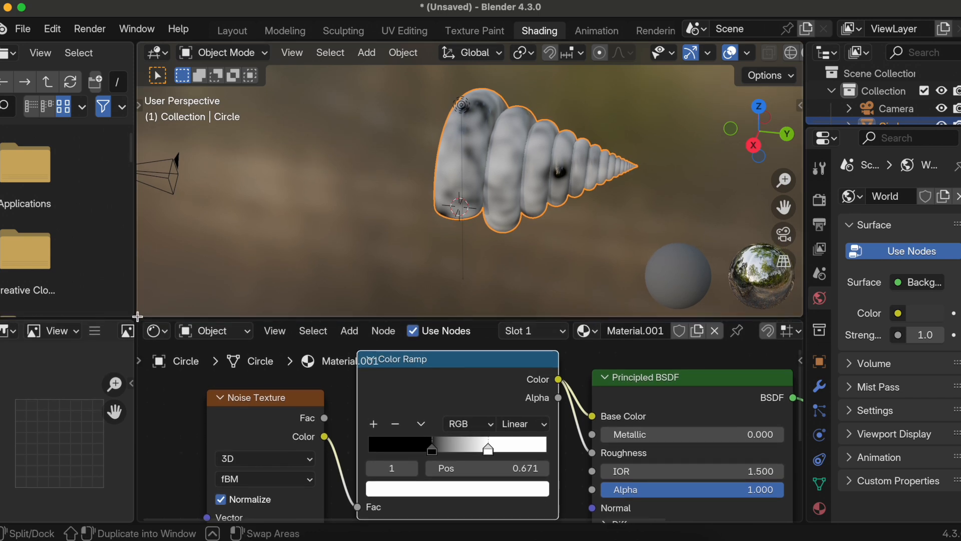
drag(137, 317, 148, 191)
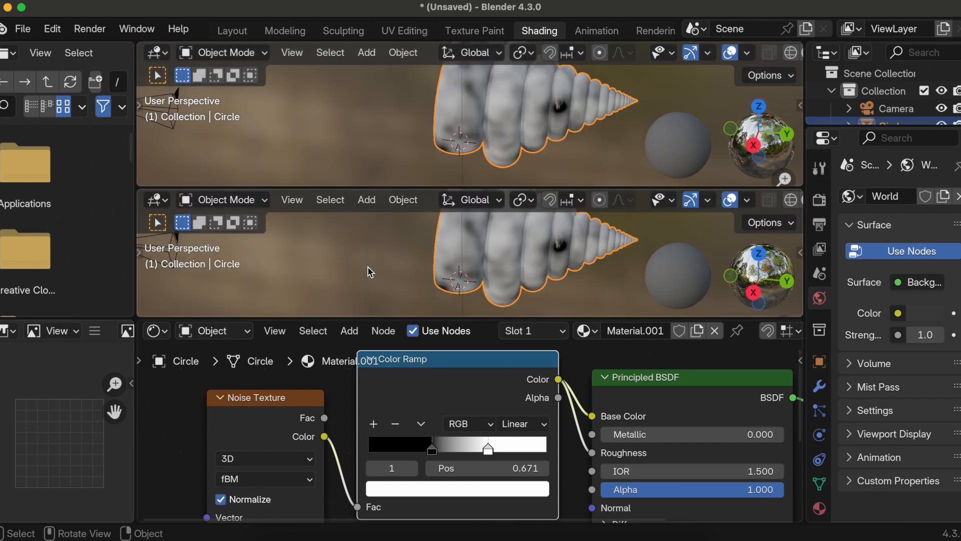
drag(170, 319, 171, 404)
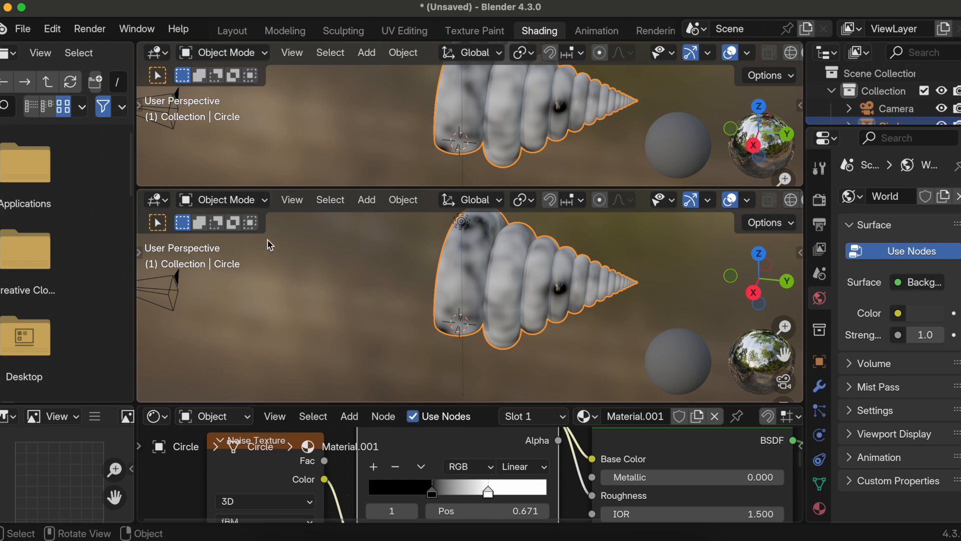
Step: Change the lower 3D viewport into an Image Editor and create a blank 1024 × 1024 px image named bake
click(157, 200)
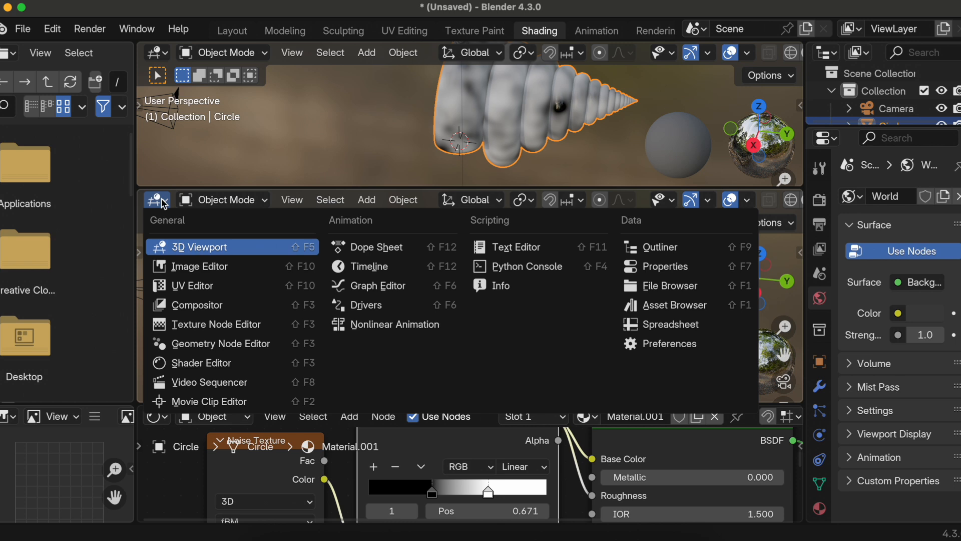
click(201, 267)
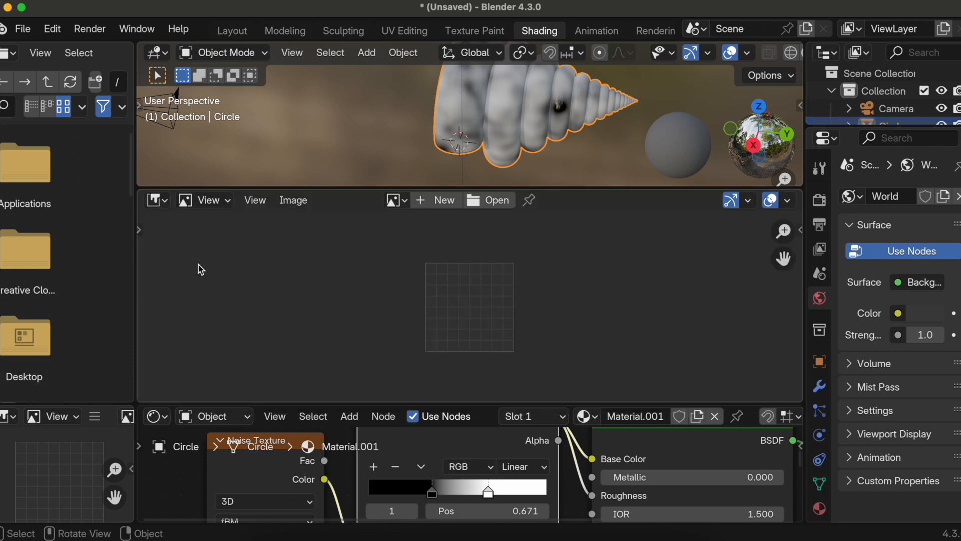
click(435, 201)
text(bake)
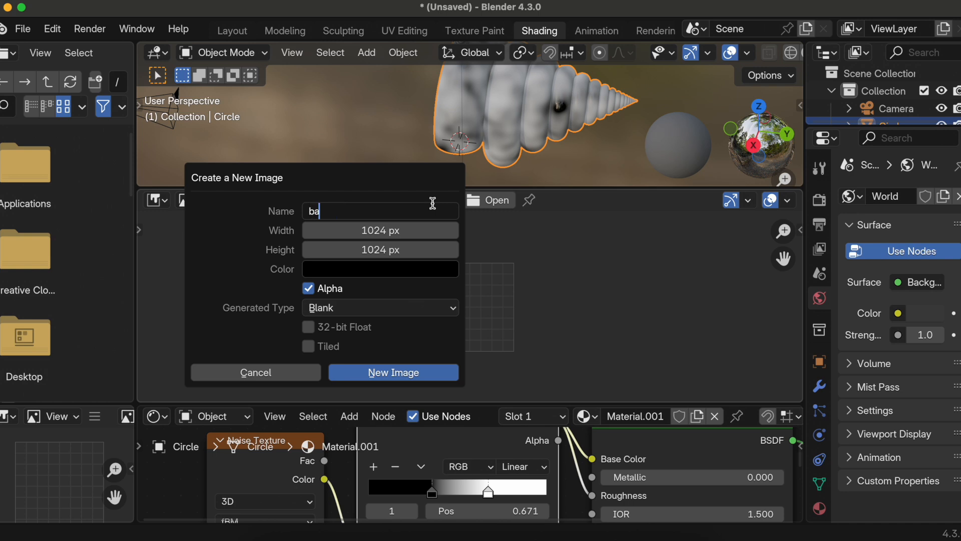
click(391, 374)
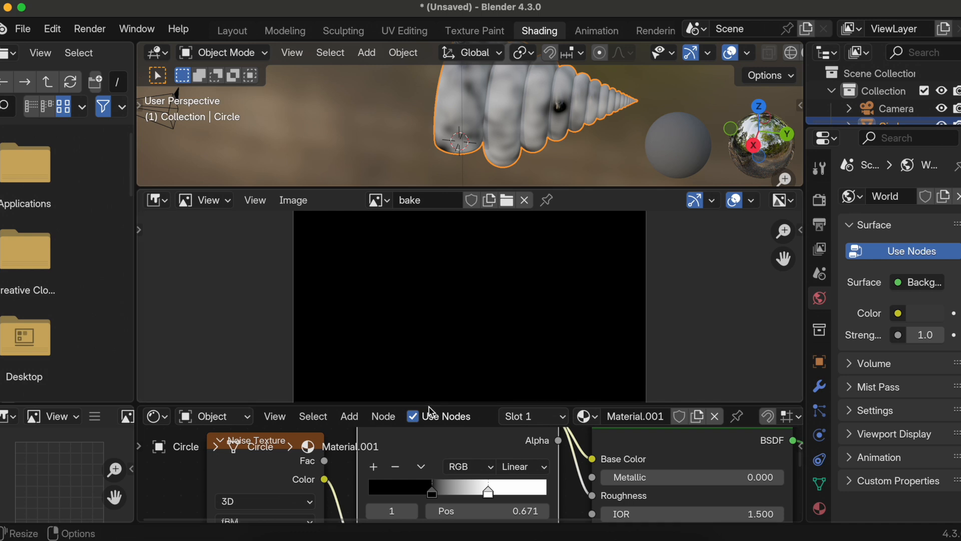
Step: Enlarge the shader node area, add an Image Texture node and place it below the Color Ramp
drag(429, 402, 430, 302)
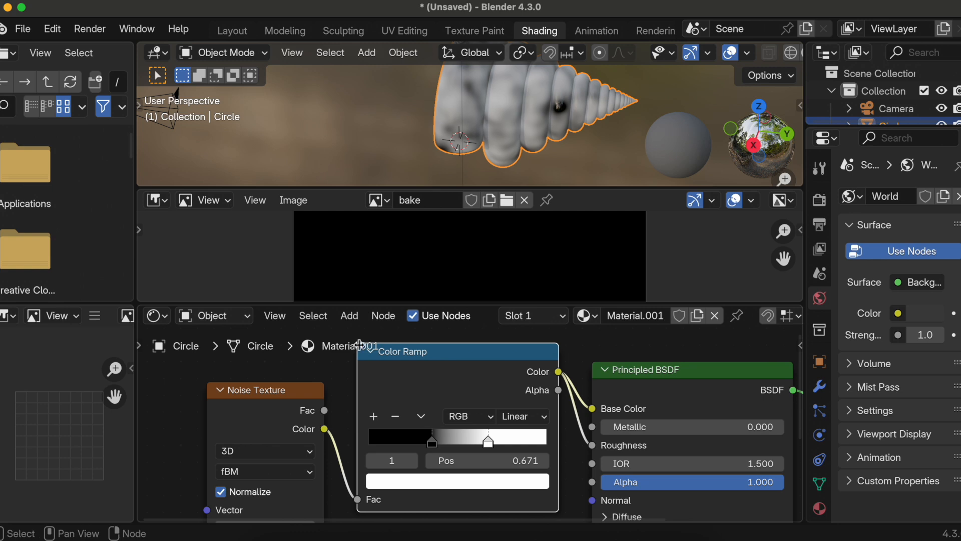
scroll(329, 368, left, 8)
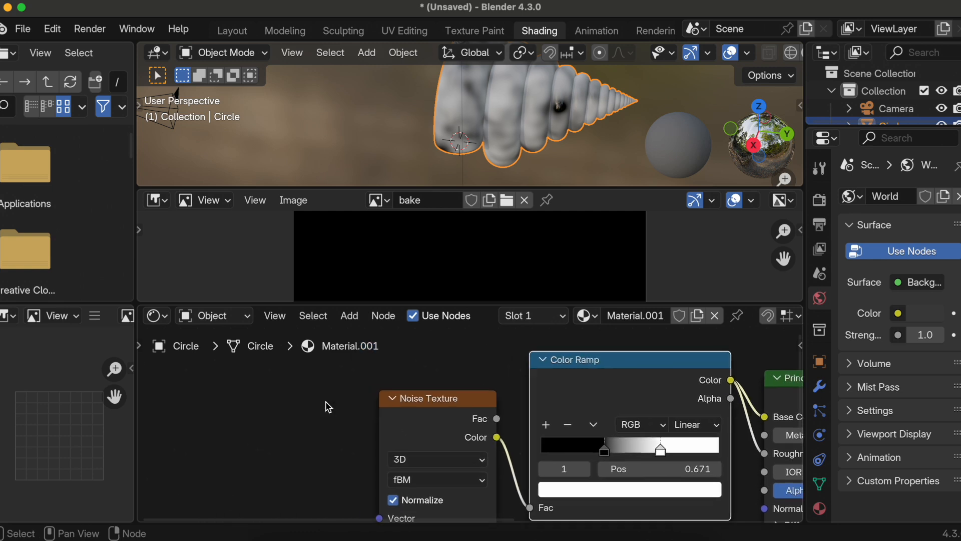
click(349, 316)
text(image)
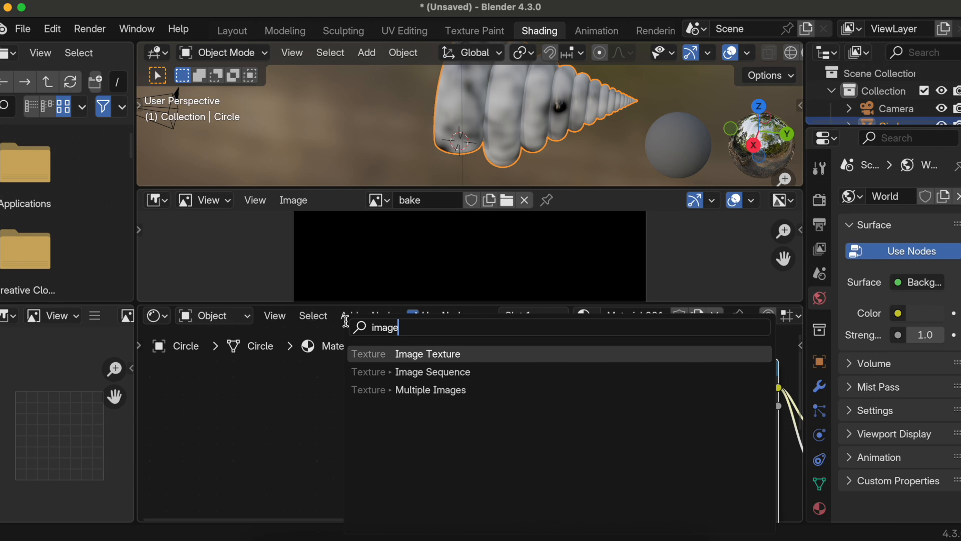
key(Return)
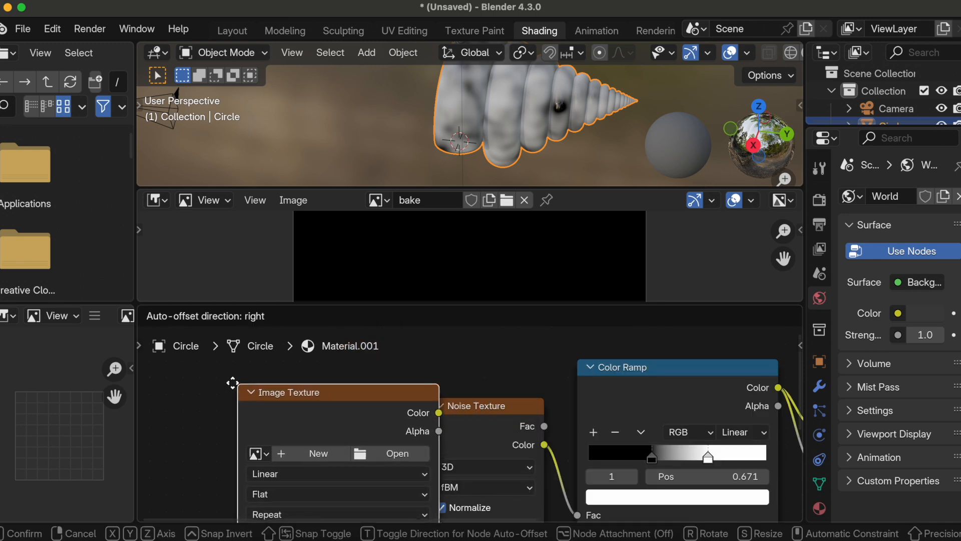
click(207, 391)
scroll(595, 425, down, 5)
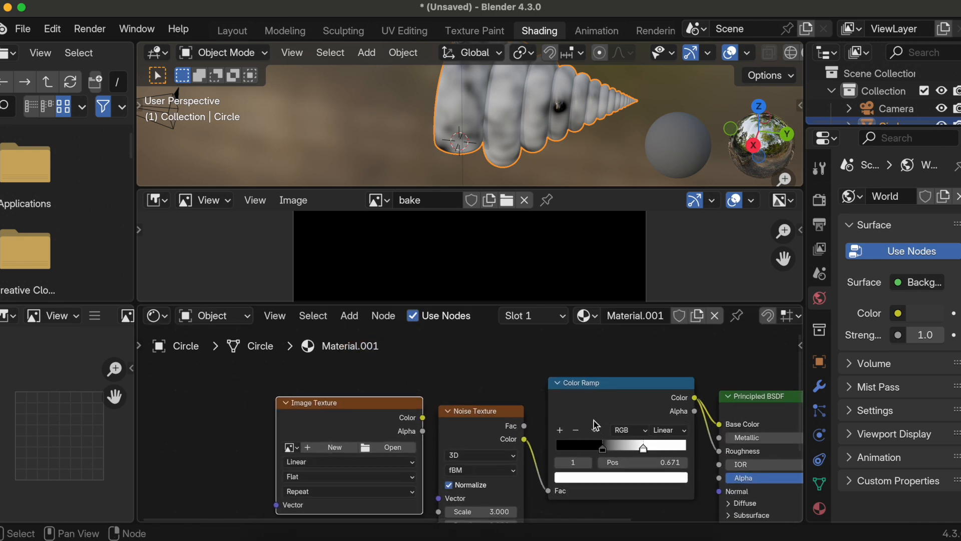
scroll(595, 425, up, 2)
drag(384, 351, 590, 478)
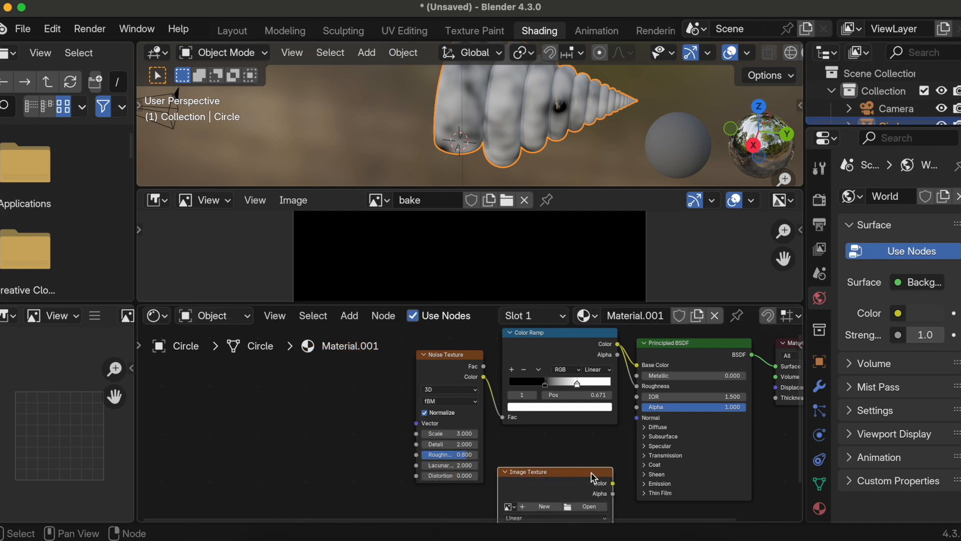
Step: Assign the existing bake image to the Image Texture node
scroll(590, 476, right, 3)
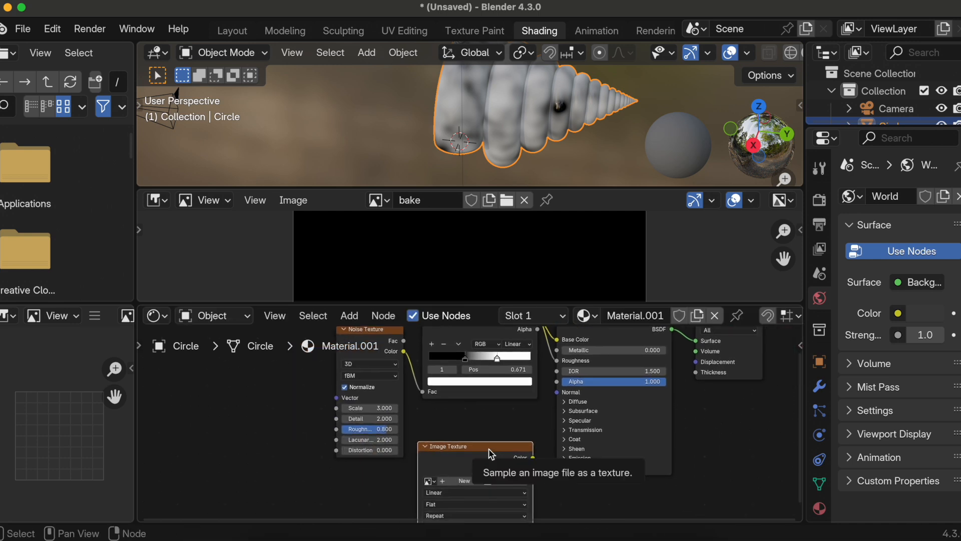
scroll(460, 447, up, 1)
scroll(460, 447, up, 1)
scroll(459, 447, down, 4)
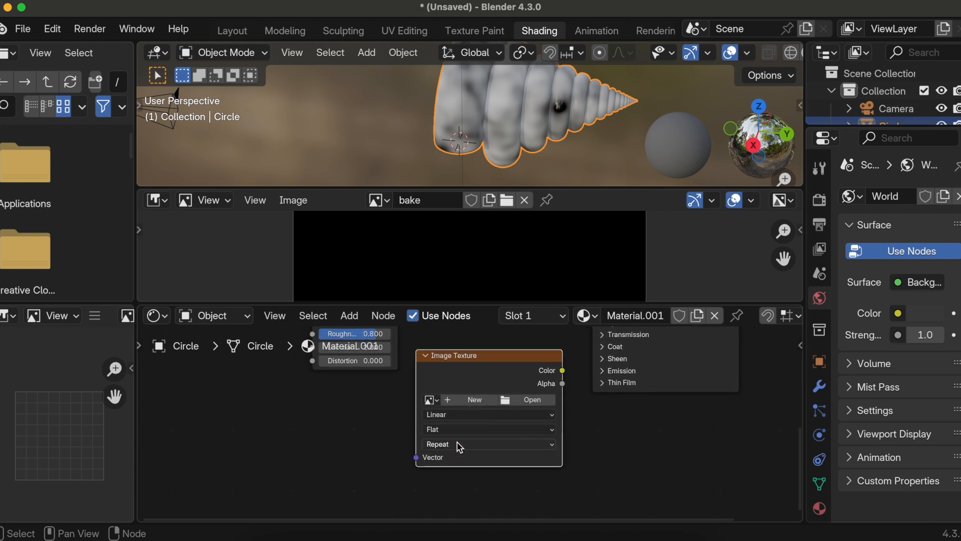
click(431, 401)
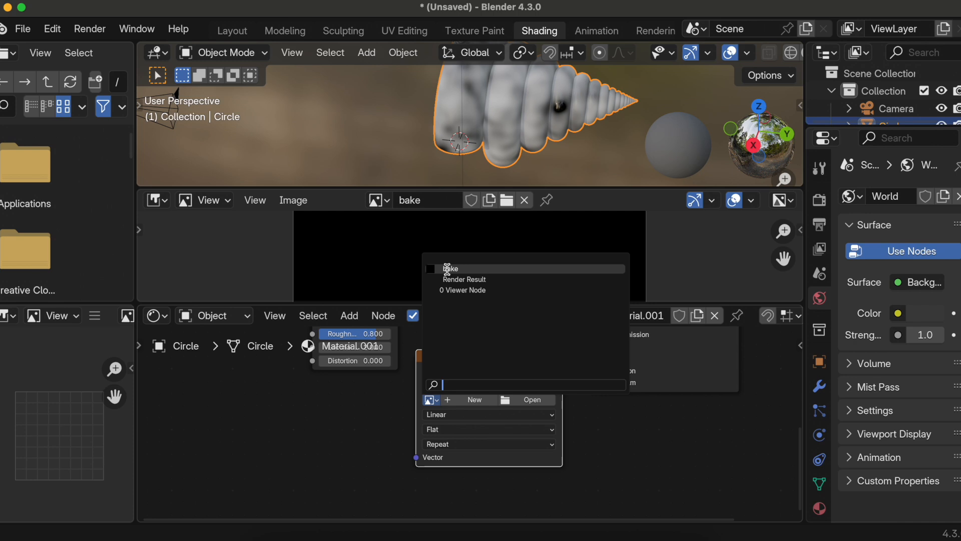
mouse_move(447, 269)
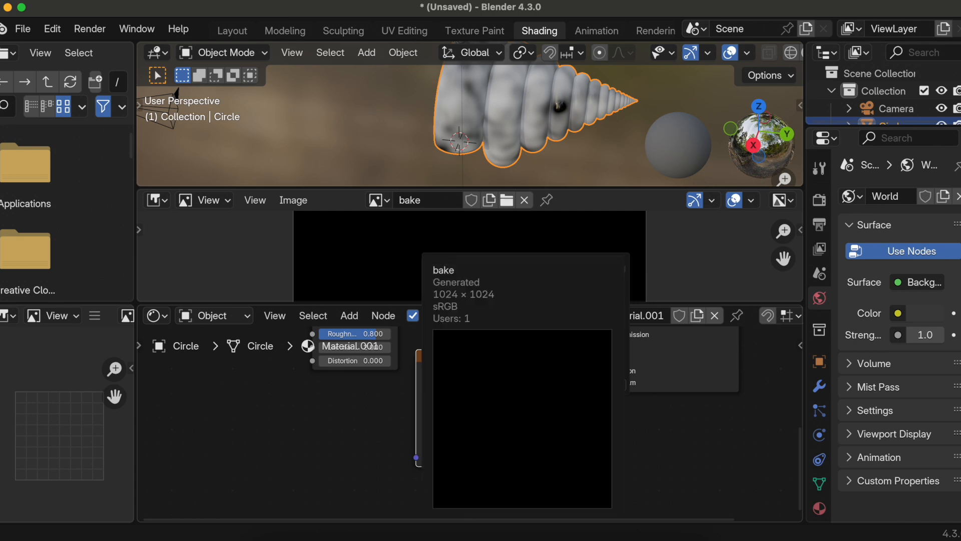
click(443, 268)
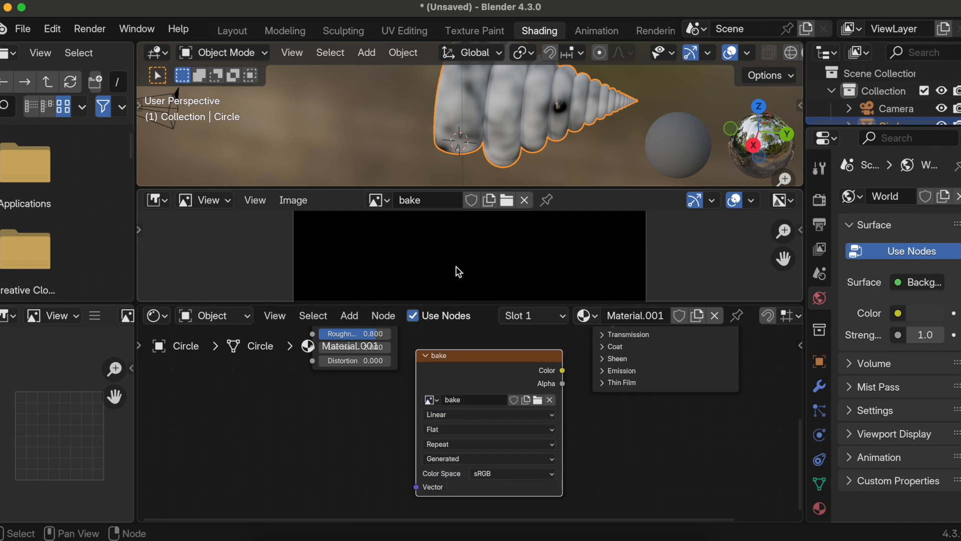
Step: Set the scene's render engine to Cycles
click(822, 202)
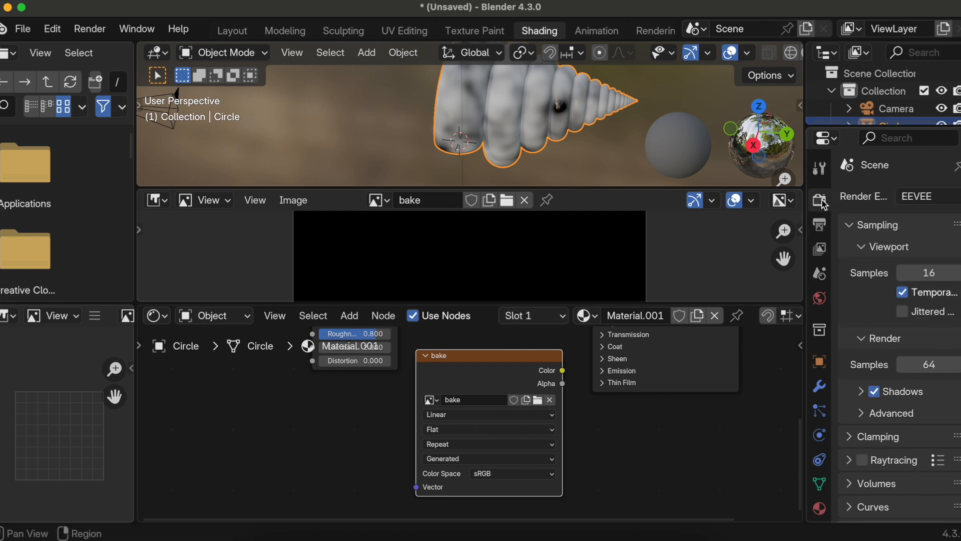
click(919, 196)
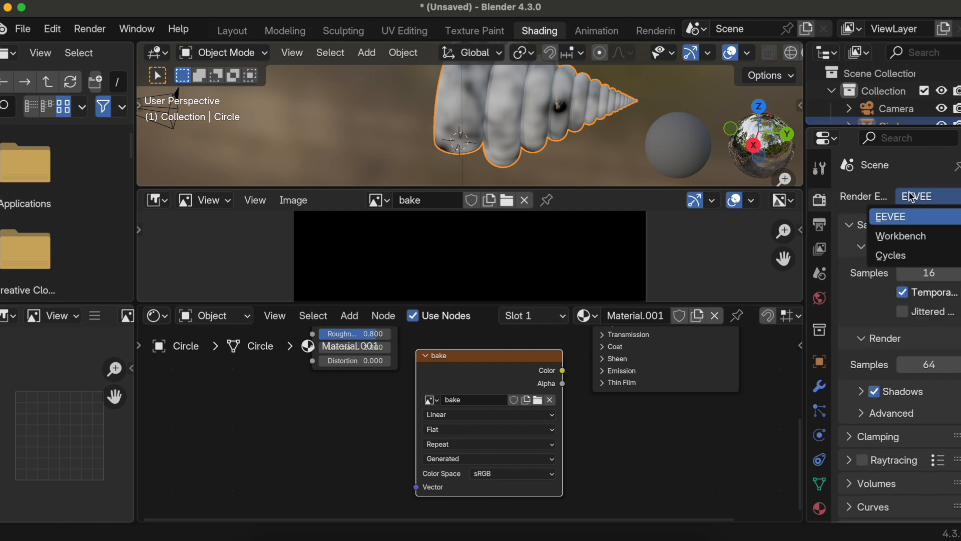
click(889, 253)
Step: Bake the material to the bake image with the Diffuse bake type, contributing only Color, without Direct and Indirect lighting
scroll(872, 386, down, 10)
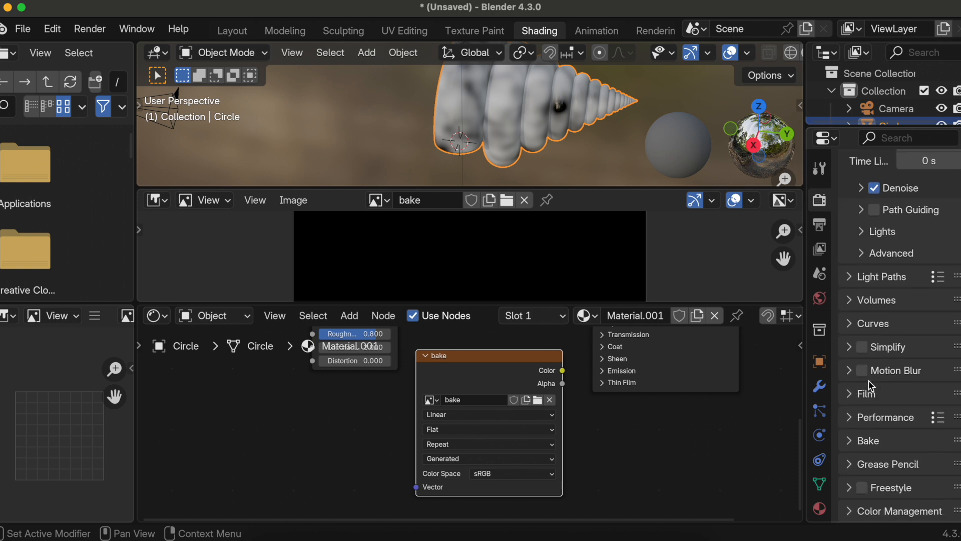
click(851, 440)
scroll(849, 445, down, 4)
scroll(850, 444, down, 4)
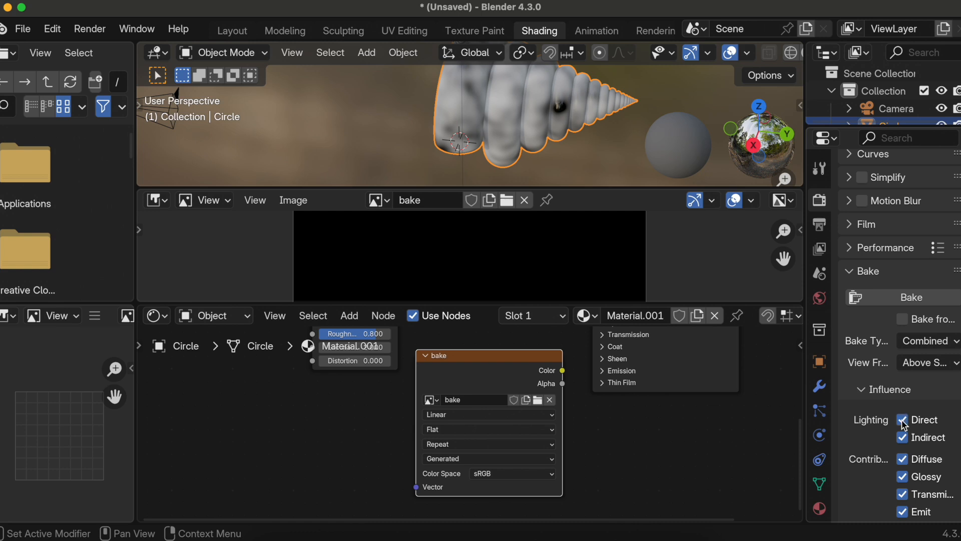
click(943, 344)
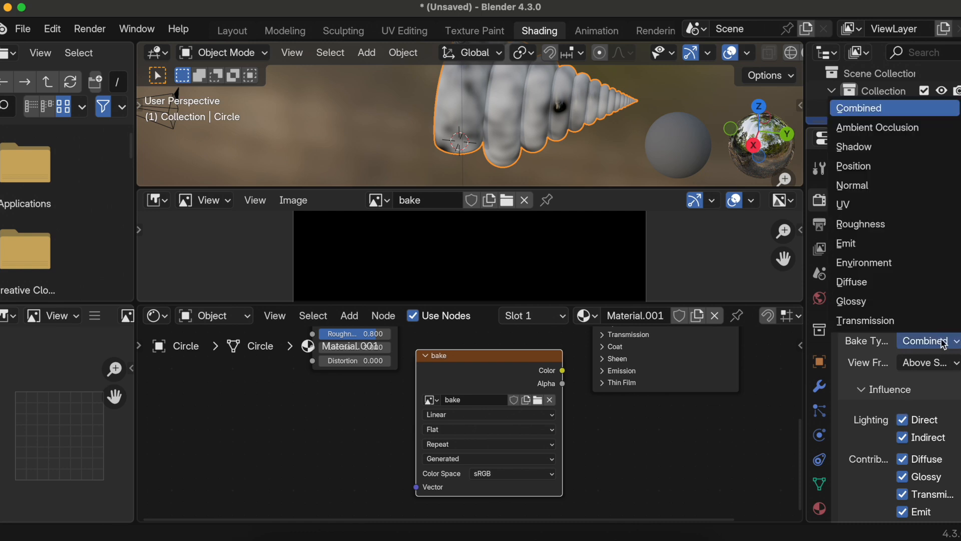
click(856, 282)
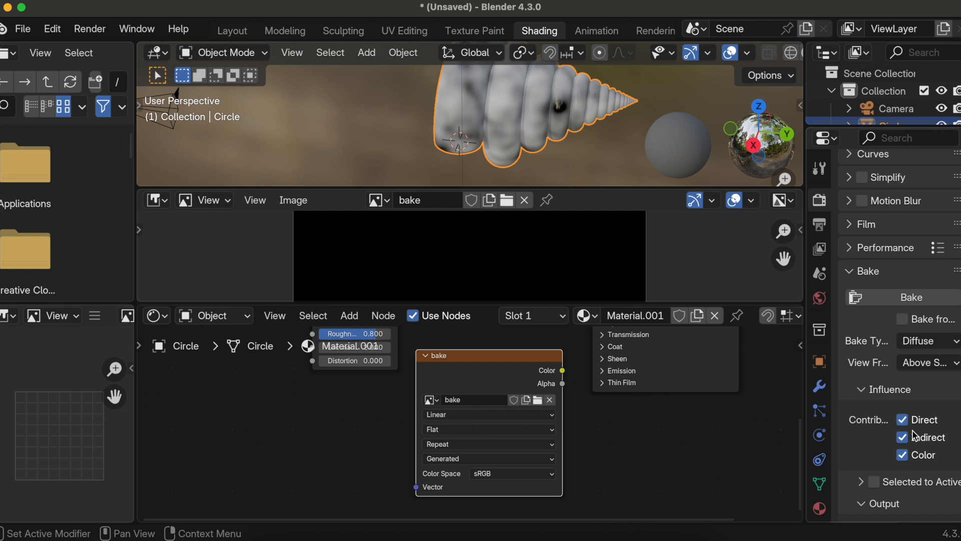
drag(907, 426, 907, 441)
click(885, 300)
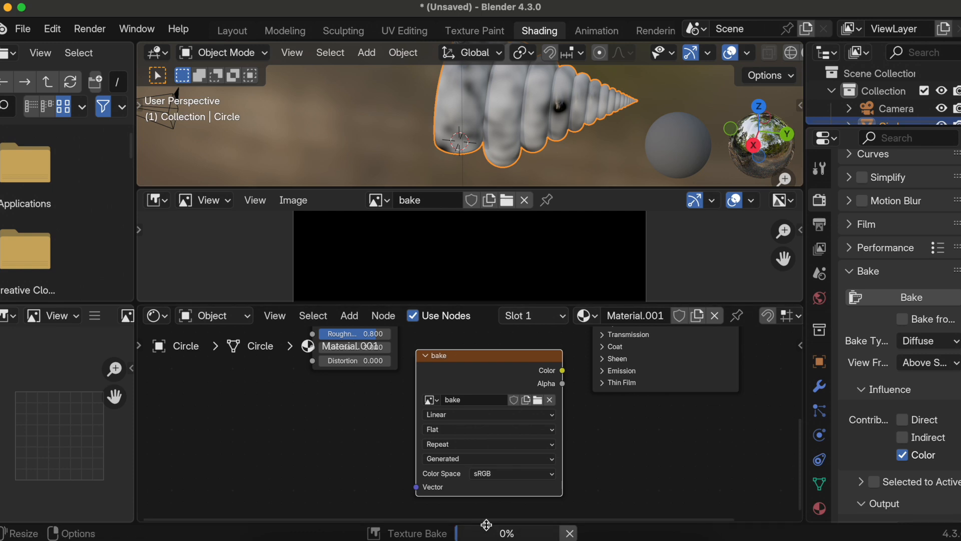
mouse_move(486, 523)
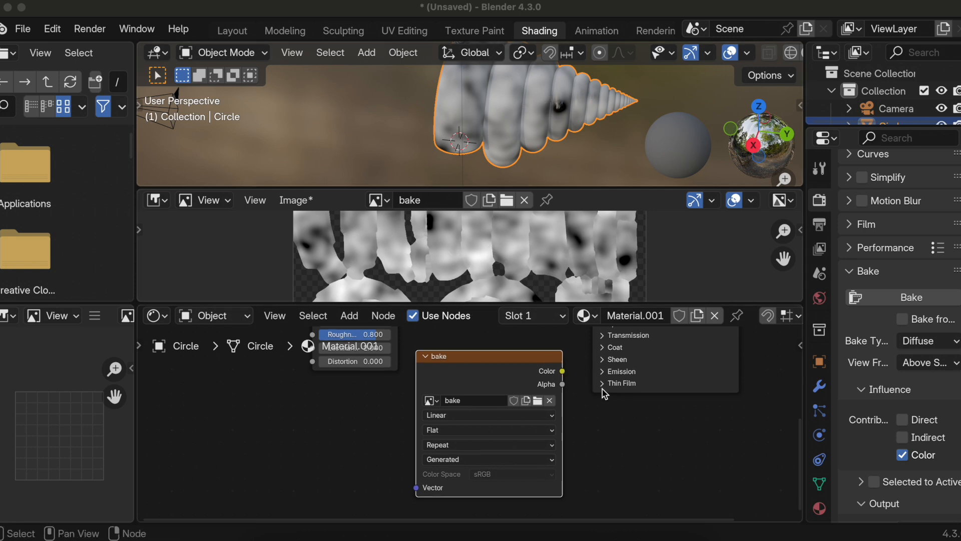
Step: Connect the bake node's Color output to the Principled BSDF's Base Color and enlarge the 3D viewport to check the shell
scroll(603, 389, up, 5)
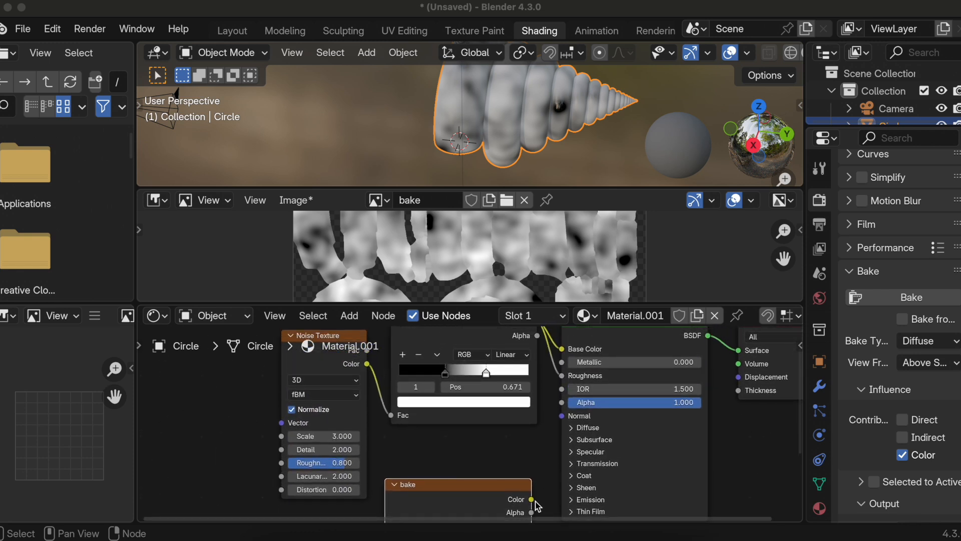
drag(532, 499, 561, 484)
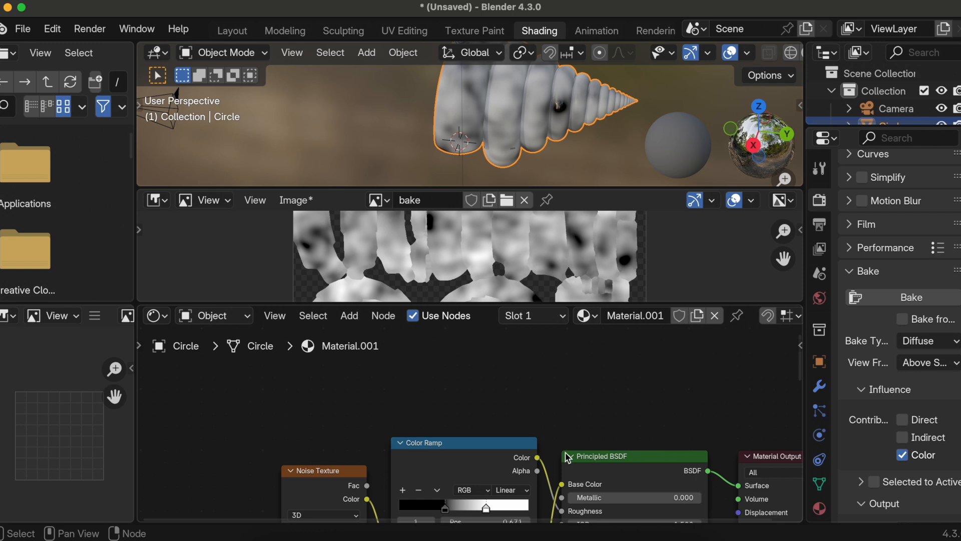
drag(498, 304, 499, 400)
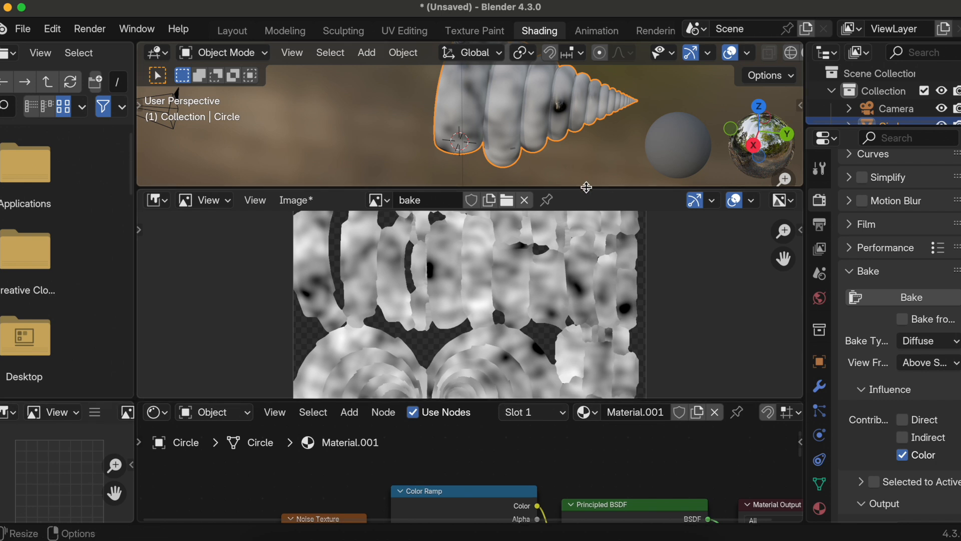
drag(584, 188, 579, 321)
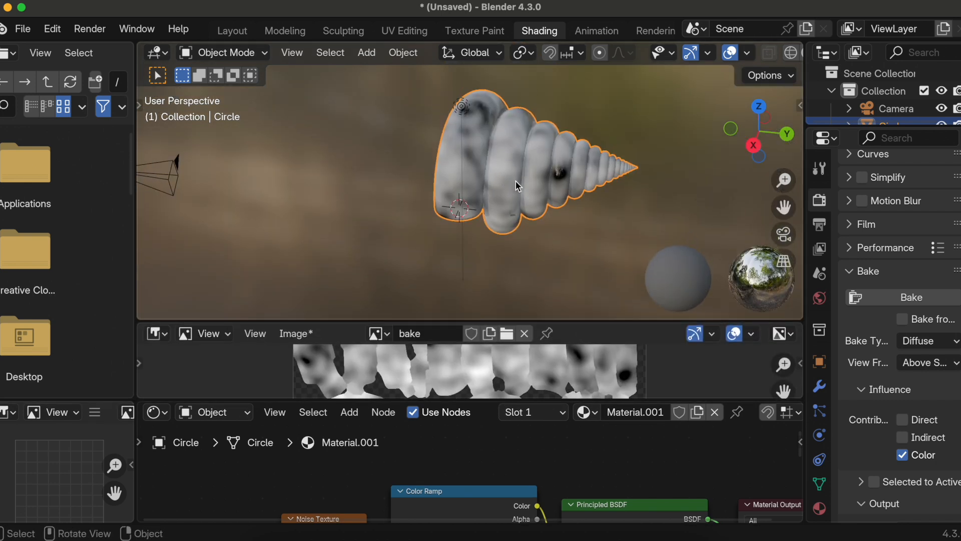
scroll(511, 155, right, 5)
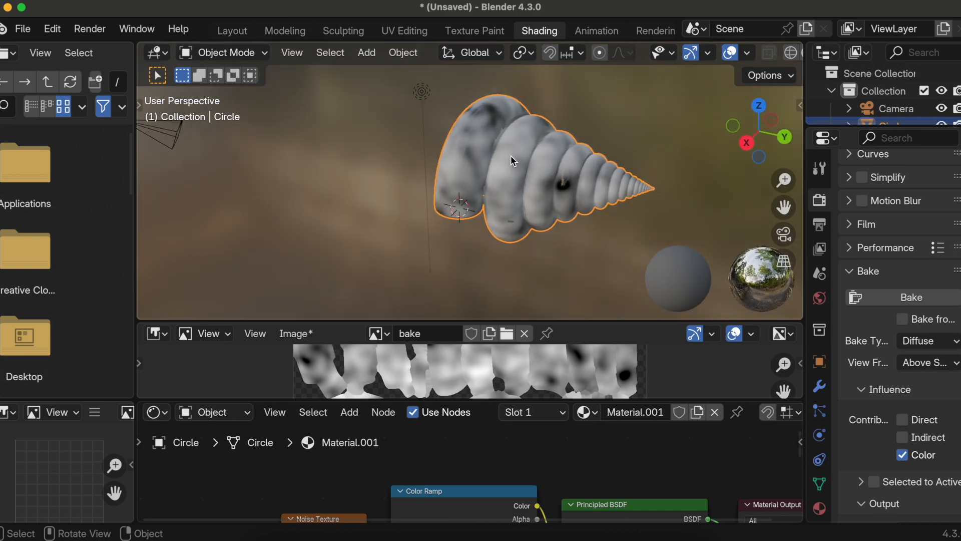
Step: Export the scene to the Desktop as untitled.glb in glTF Binary format with mesh modifiers applied
click(22, 28)
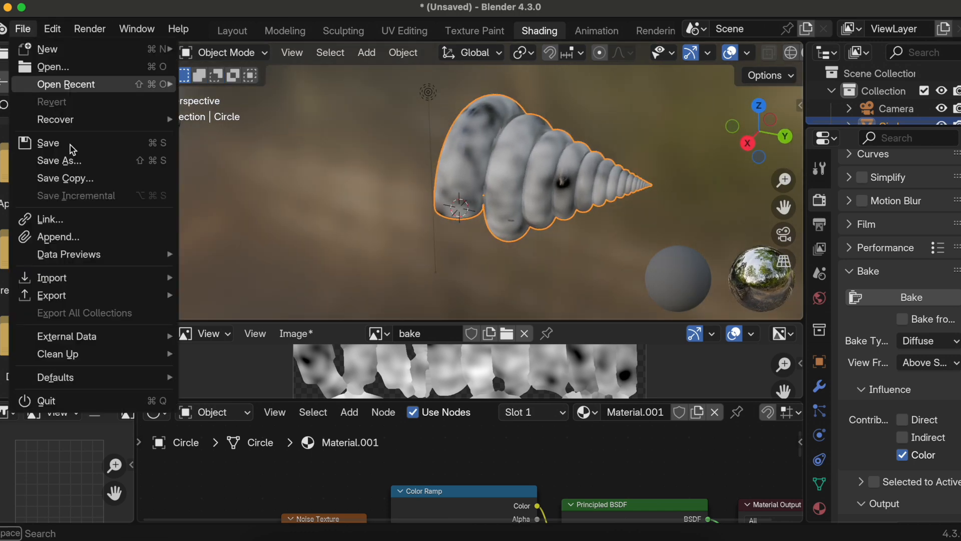
mouse_move(77, 300)
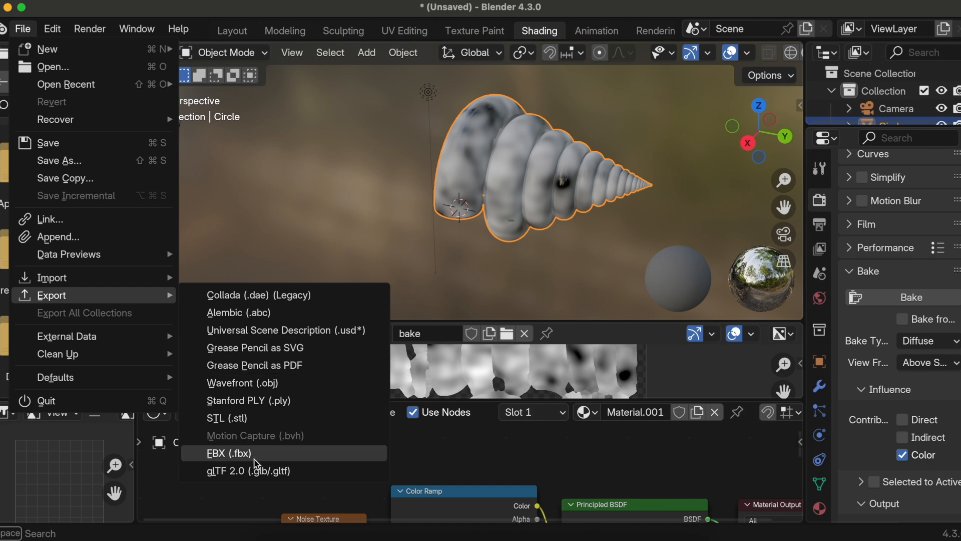
click(249, 476)
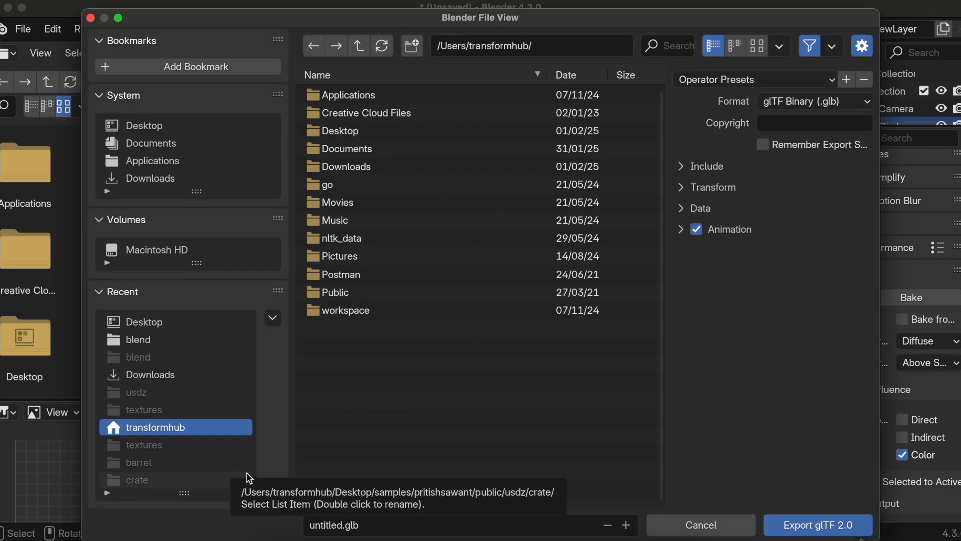
click(163, 134)
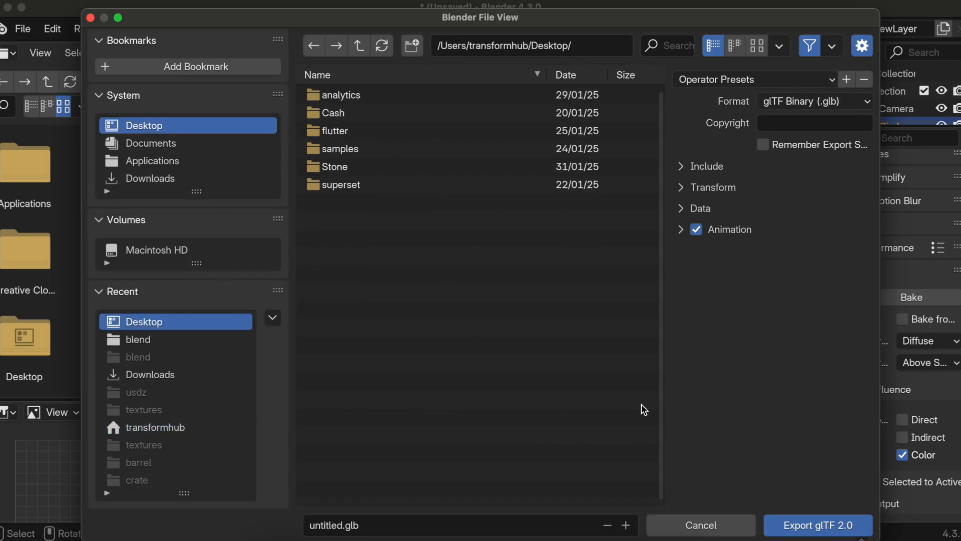
click(685, 208)
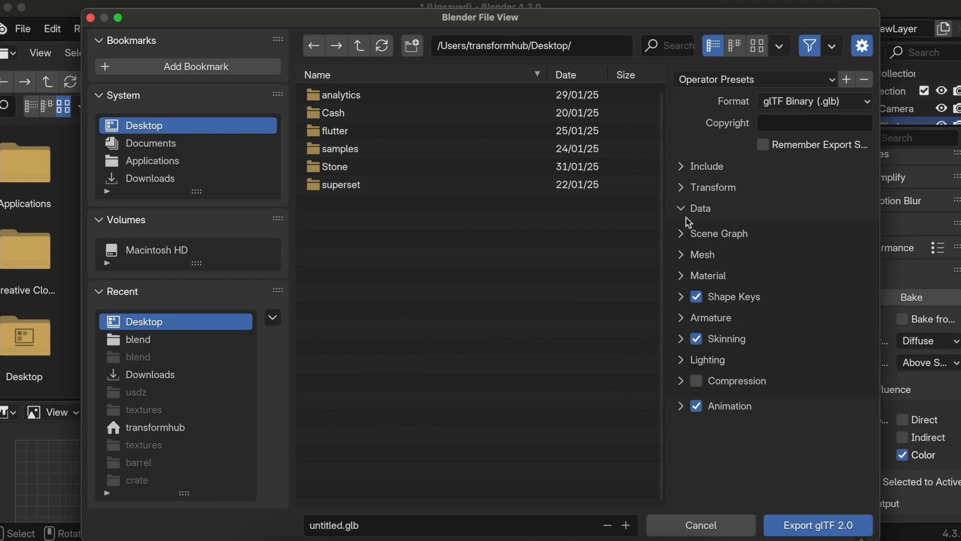
click(684, 255)
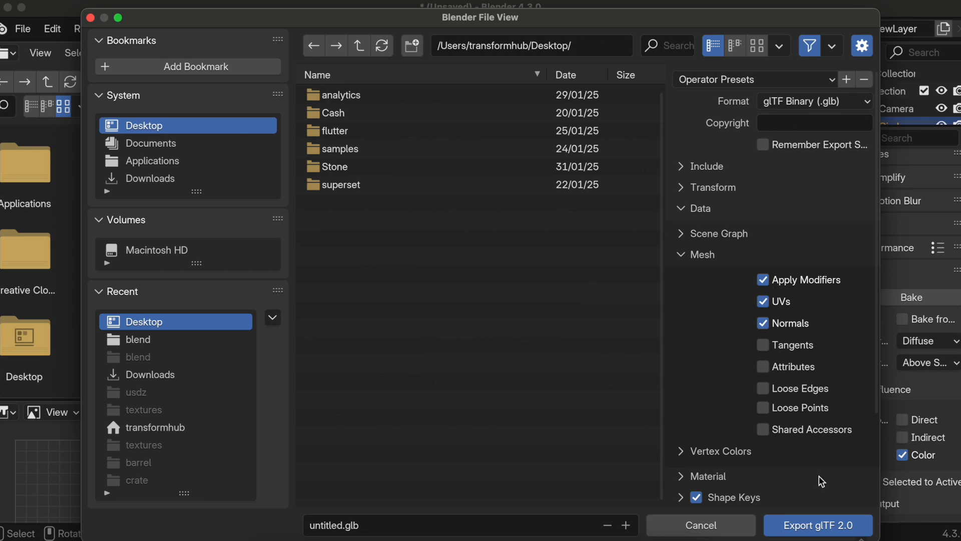
click(800, 530)
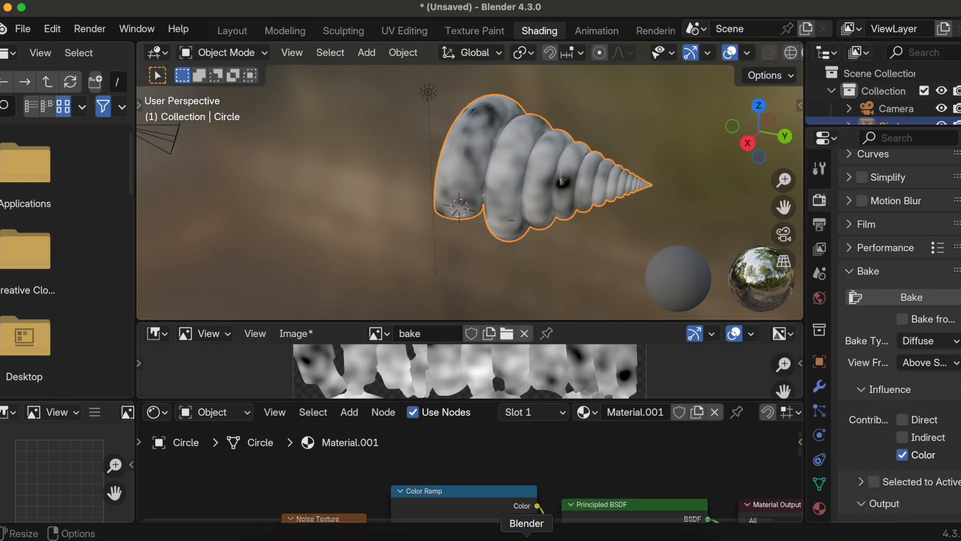
Step: Switch to the glTF Viewer web page in the browser and load untitled.glb from the Desktop to view the shell
click(468, 525)
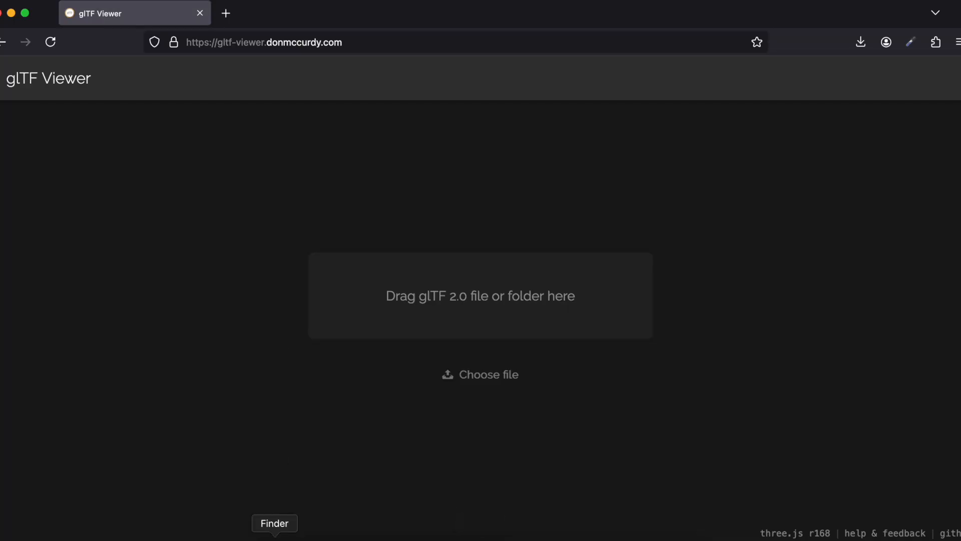
click(275, 530)
click(615, 236)
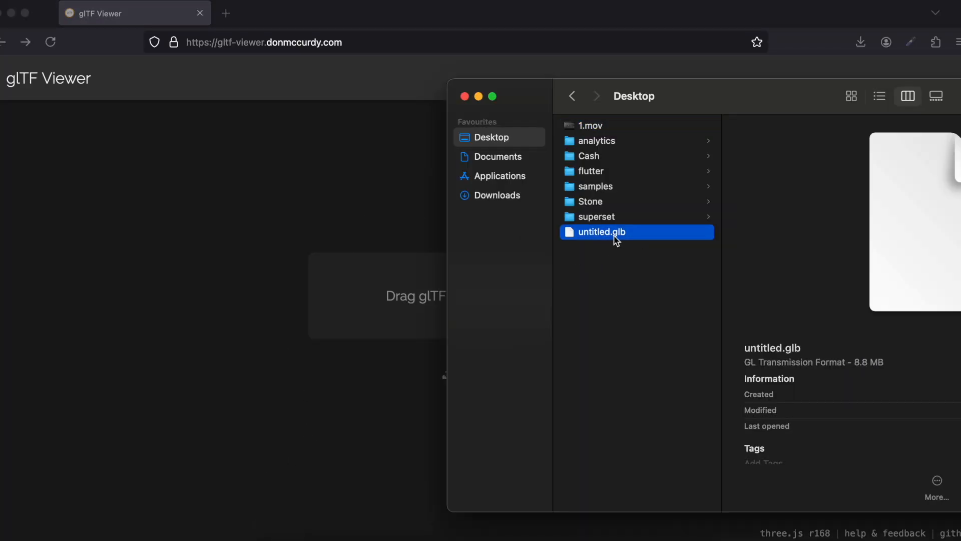
drag(615, 238, 370, 307)
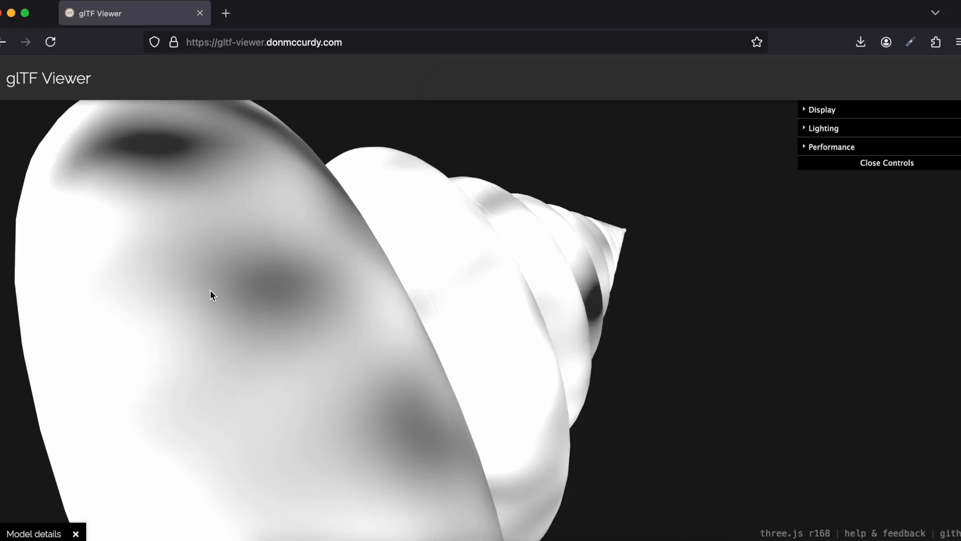
scroll(383, 322, down, 5)
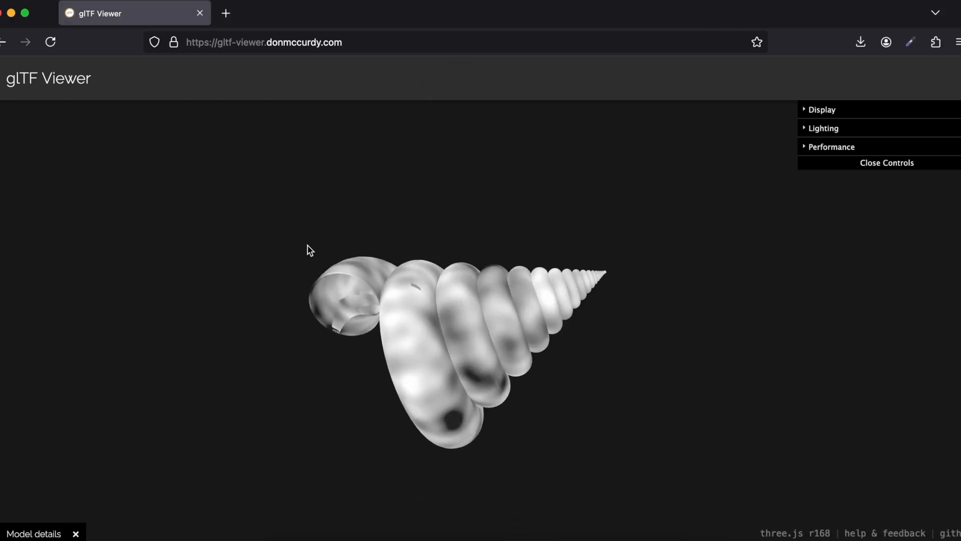